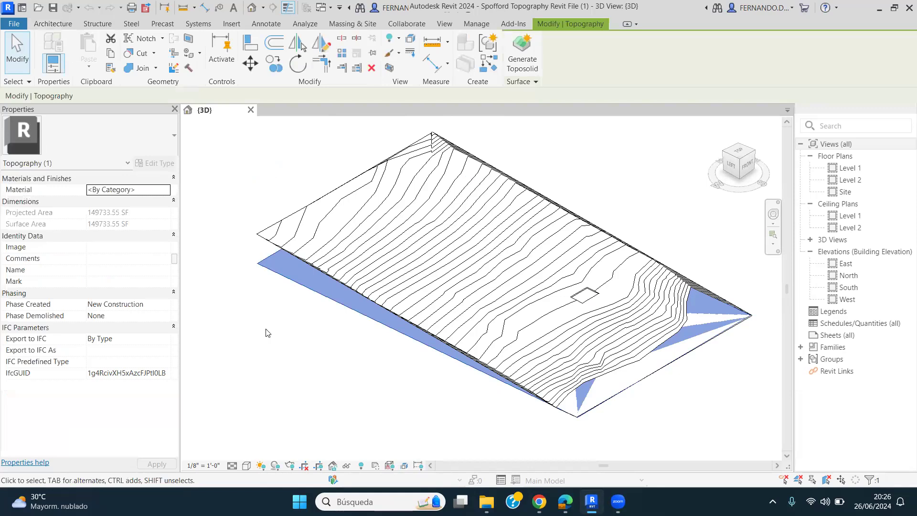
# - Examine the contoured topography surface and its rectangular building pad in 3D
pyautogui.click(305, 287)
pyautogui.click(287, 359)
pyautogui.scroll(1, 582, 321)
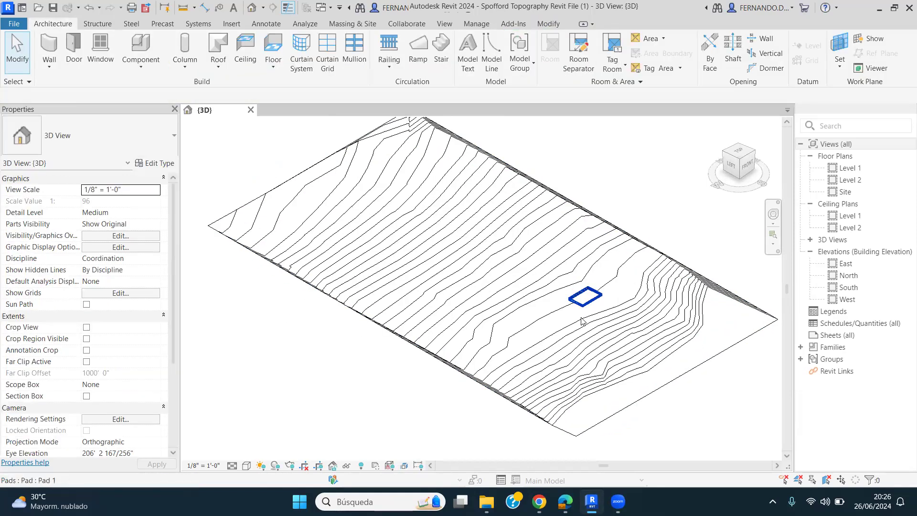
pyautogui.scroll(4, 581, 320)
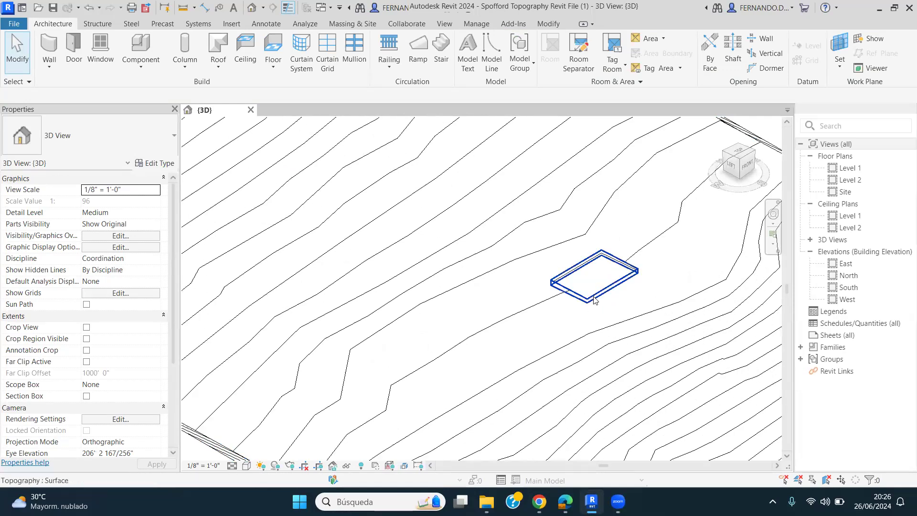
pyautogui.scroll(-5, 460, 309)
pyautogui.keyDown('shift'); pyautogui.moveTo(460, 309); pyautogui.dragTo(517, 424, button='middle'); pyautogui.keyUp('shift')
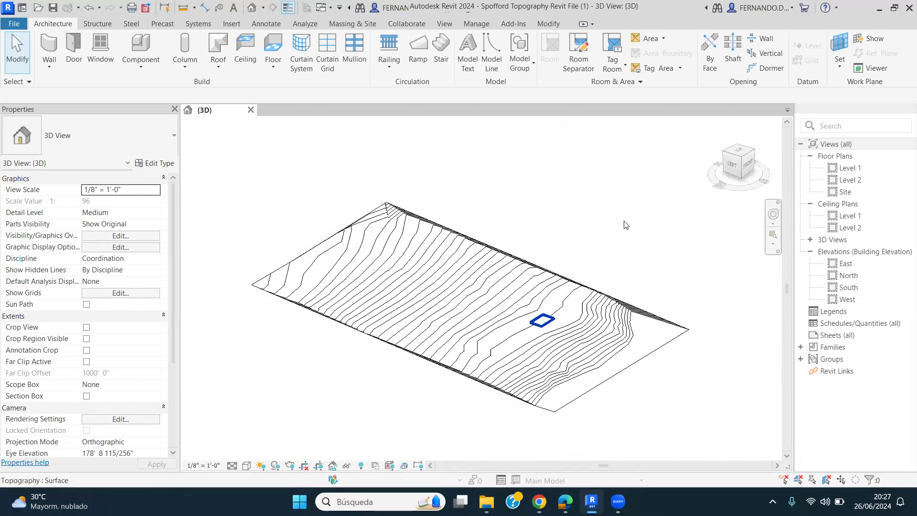
pyautogui.scroll(2, 550, 317)
pyautogui.keyDown('shift'); pyautogui.moveTo(538, 365); pyautogui.dragTo(449, 122, button='middle'); pyautogui.keyUp('shift')
pyautogui.scroll(2, 534, 276)
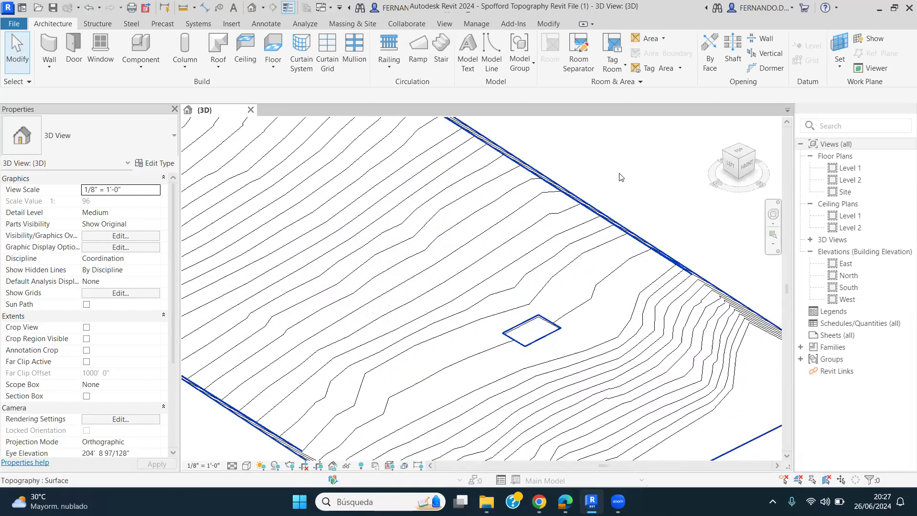
pyautogui.scroll(1, 522, 361)
# - Delete the rectangular building pad from the topography surface
pyautogui.click(512, 357)
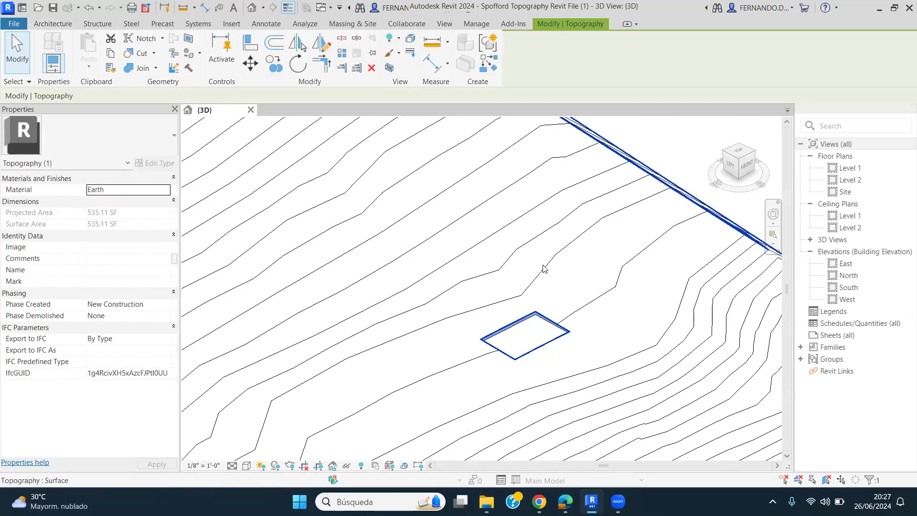
pyautogui.click(549, 283)
pyautogui.click(658, 158)
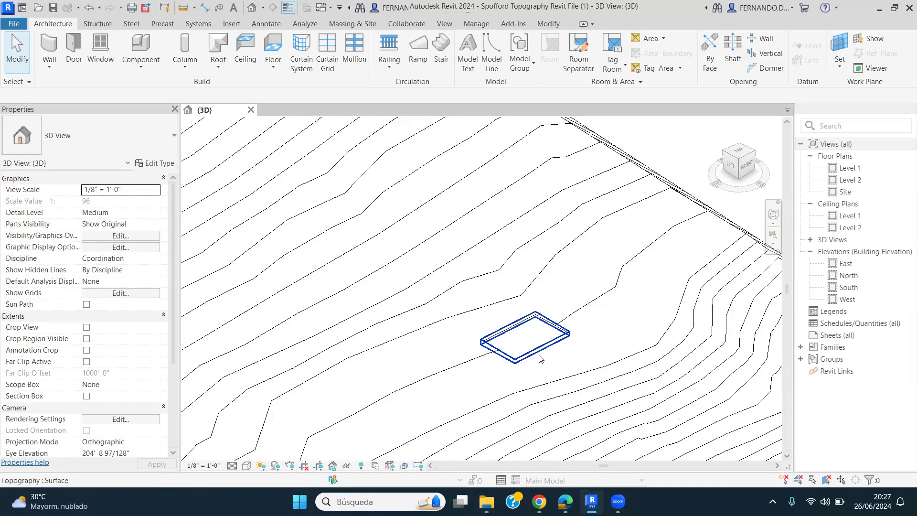
pyautogui.click(540, 356)
pyautogui.press('Delete')
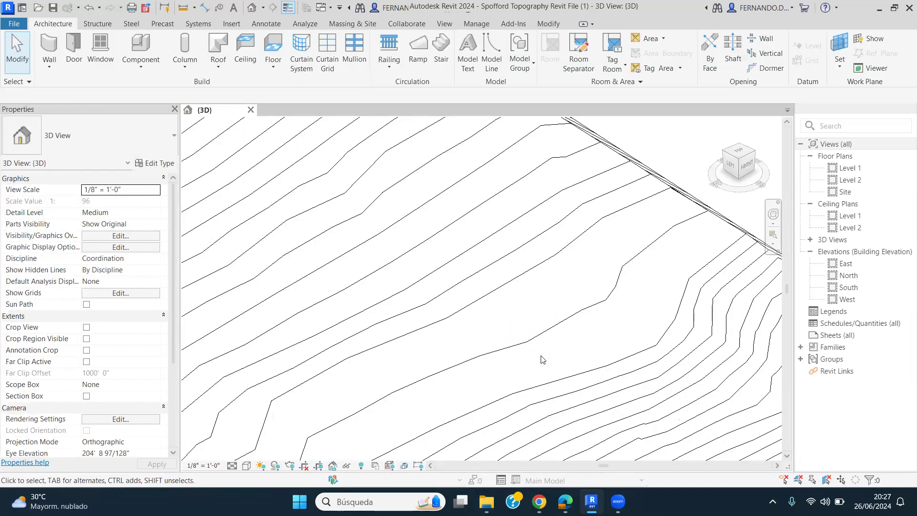
# - Generate a toposolid from the whole Earth topography surface
pyautogui.scroll(-5, 540, 355)
pyautogui.scroll(-2, 537, 392)
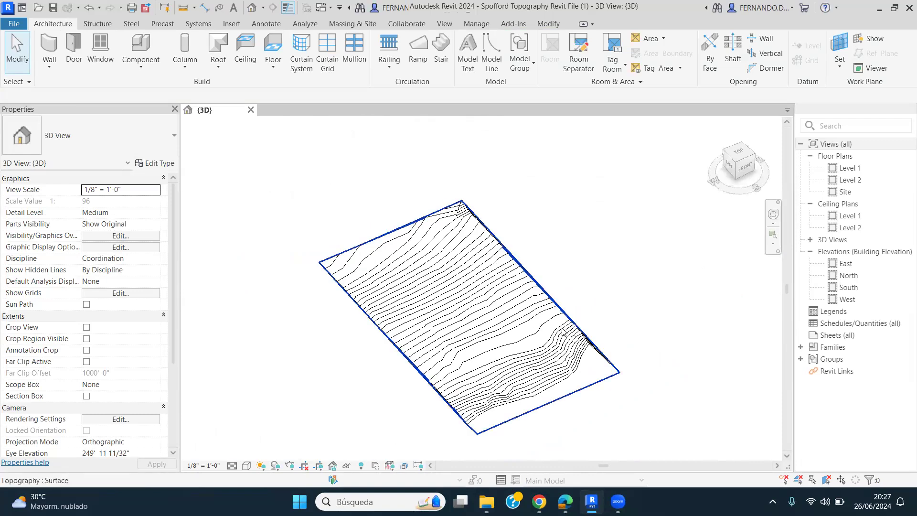
pyautogui.click(576, 325)
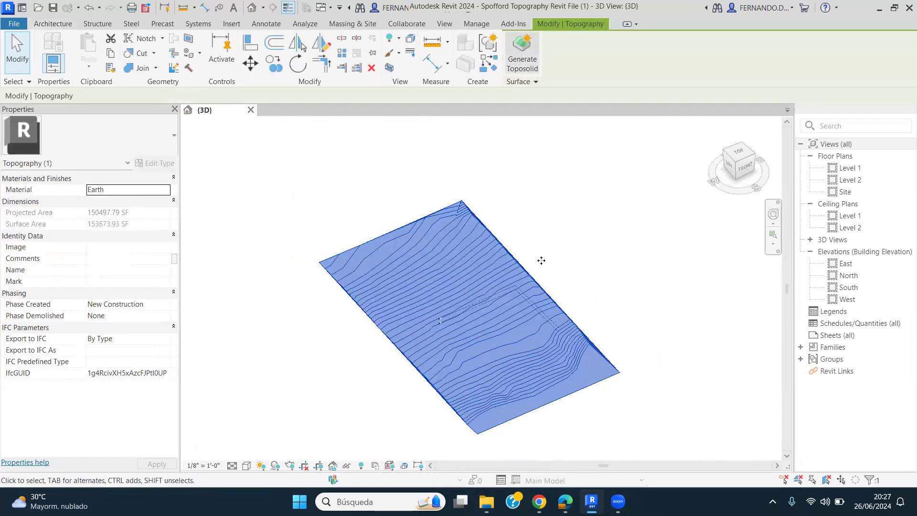
pyautogui.press('Escape')
pyautogui.click(534, 337)
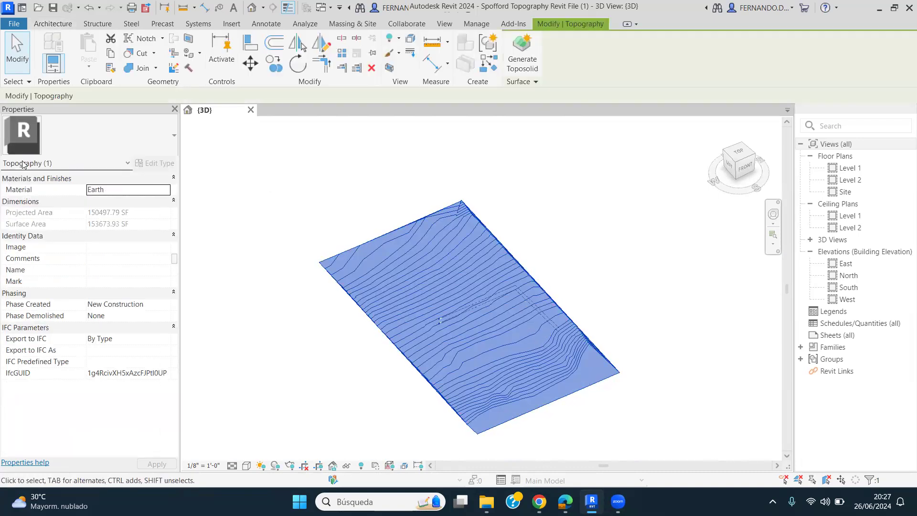
pyautogui.click(520, 57)
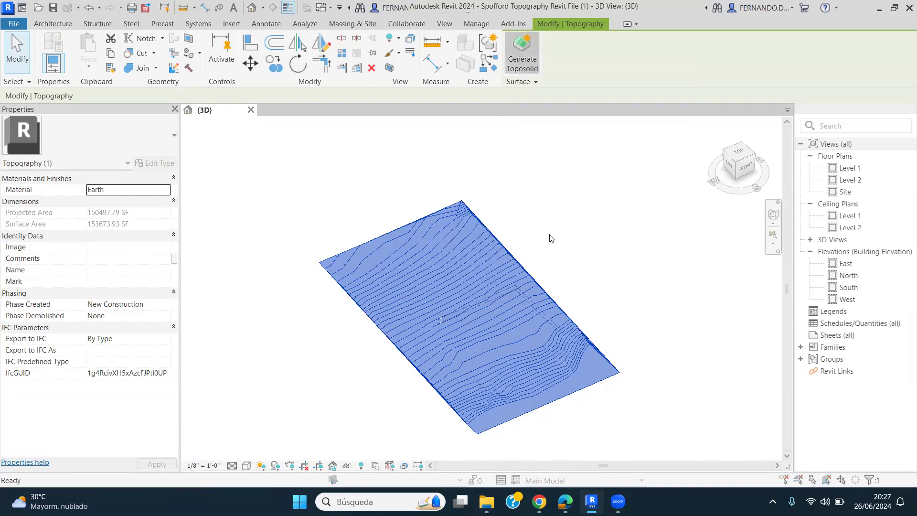
pyautogui.click(423, 309)
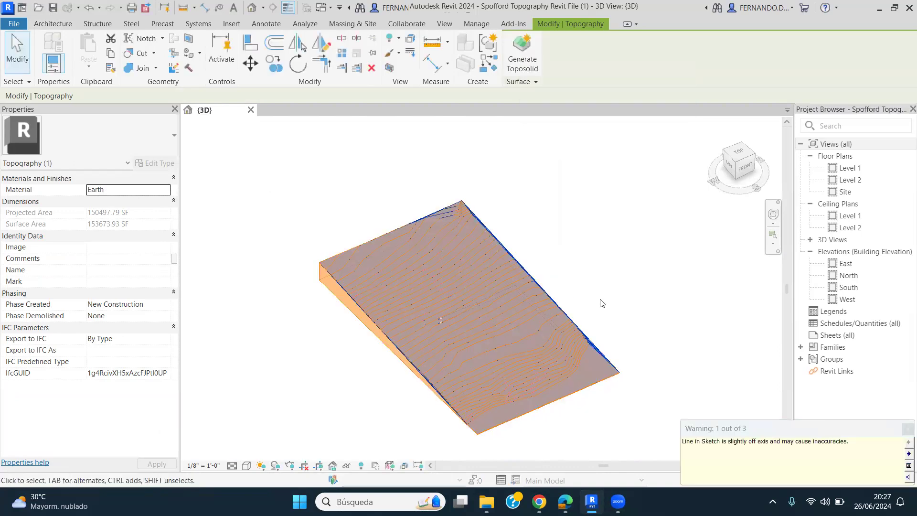
pyautogui.click(602, 303)
# - Examine the toposolid's contoured top, sides and base from several angles in 3D
pyautogui.keyDown('shift'); pyautogui.moveTo(620, 348); pyautogui.dragTo(353, 348, button='middle'); pyautogui.keyUp('shift')
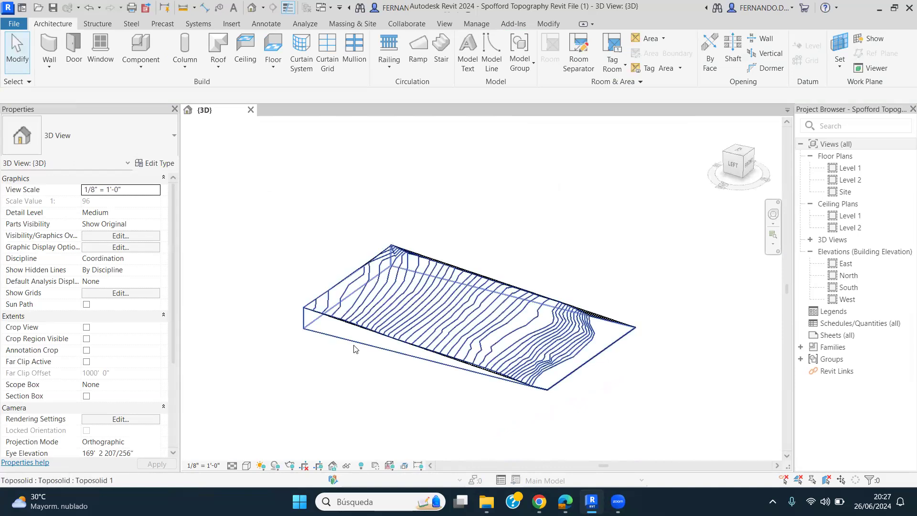
pyautogui.click(314, 341)
pyautogui.keyDown('shift'); pyautogui.moveTo(428, 323); pyautogui.dragTo(496, 265, button='middle'); pyautogui.keyUp('shift')
pyautogui.click(492, 279)
pyautogui.click(498, 240)
pyautogui.click(448, 242)
pyautogui.click(449, 244)
pyautogui.click(480, 278)
# - Select both terrain elements, filter out the Toposolid category and remove the original topography surface
pyautogui.moveTo(522, 225); pyautogui.dragTo(474, 282)
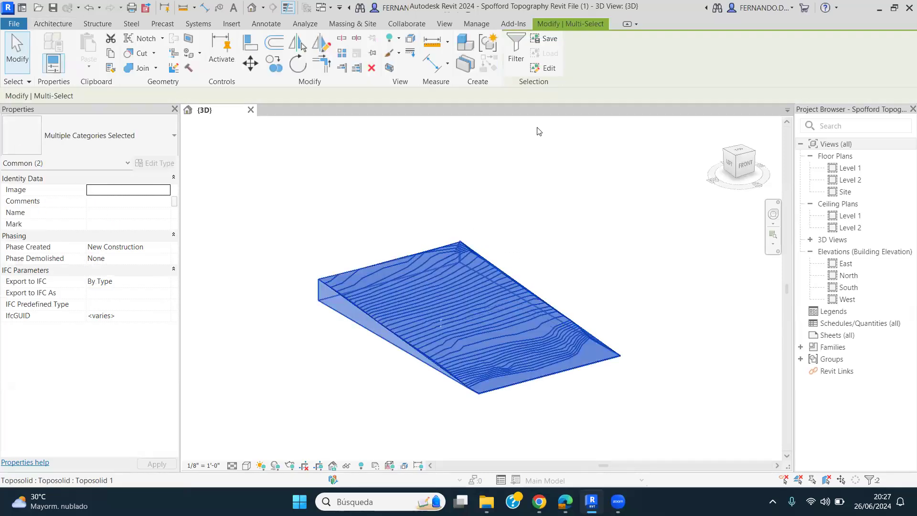
pyautogui.click(512, 50)
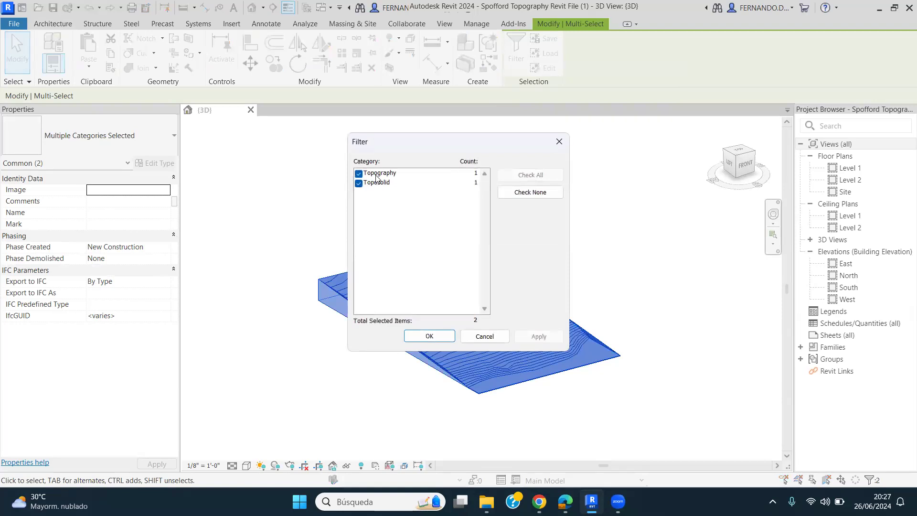
pyautogui.click(359, 183)
pyautogui.click(537, 338)
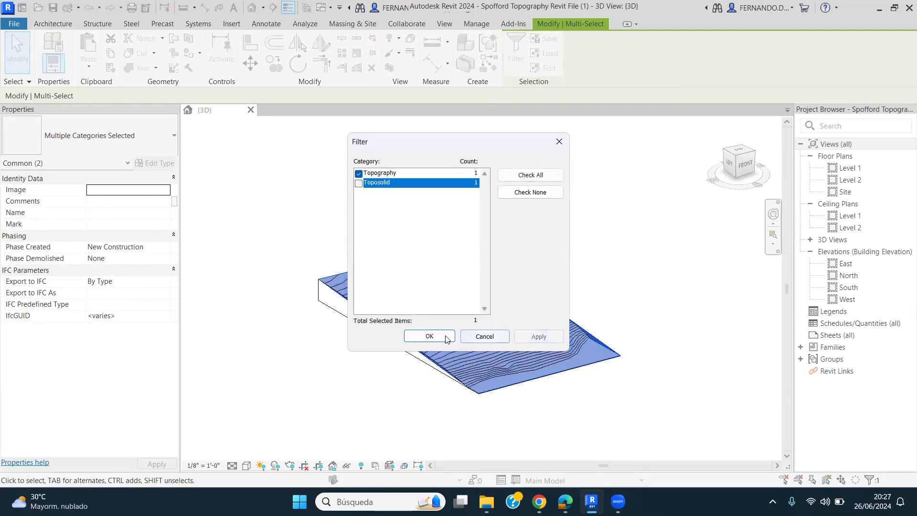
pyautogui.click(446, 339)
pyautogui.scroll(-1, 511, 220)
pyautogui.keyDown('shift'); pyautogui.moveTo(581, 285); pyautogui.dragTo(534, 289, button='middle'); pyautogui.keyUp('shift')
pyautogui.scroll(2, 296, 194)
pyautogui.scroll(3, 395, 263)
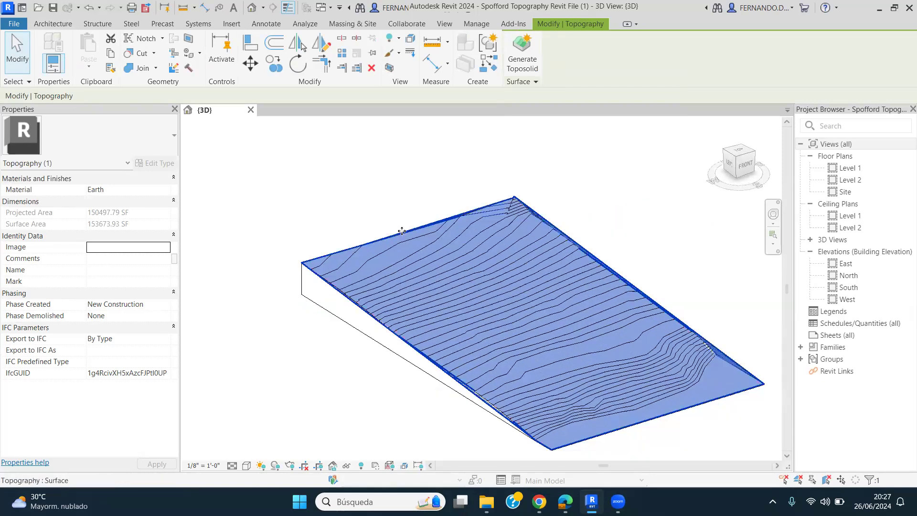
pyautogui.scroll(3, 401, 229)
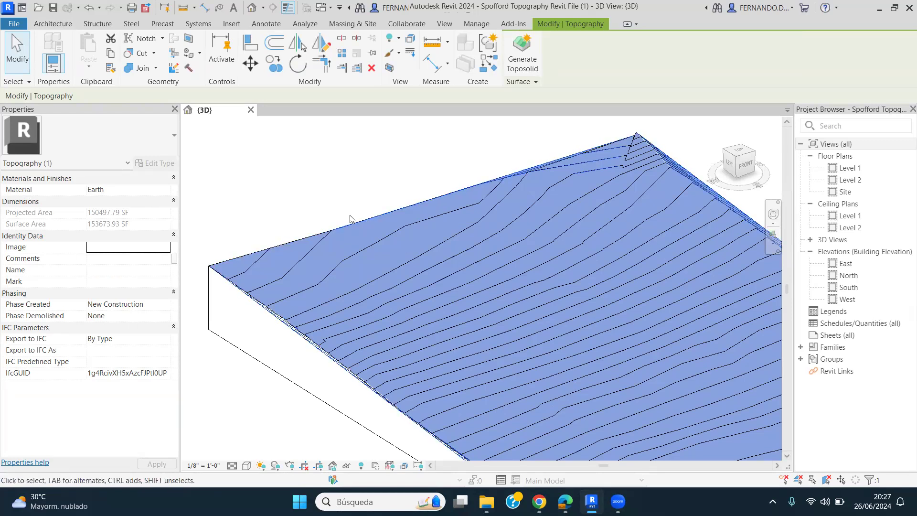
pyautogui.scroll(-2, 342, 178)
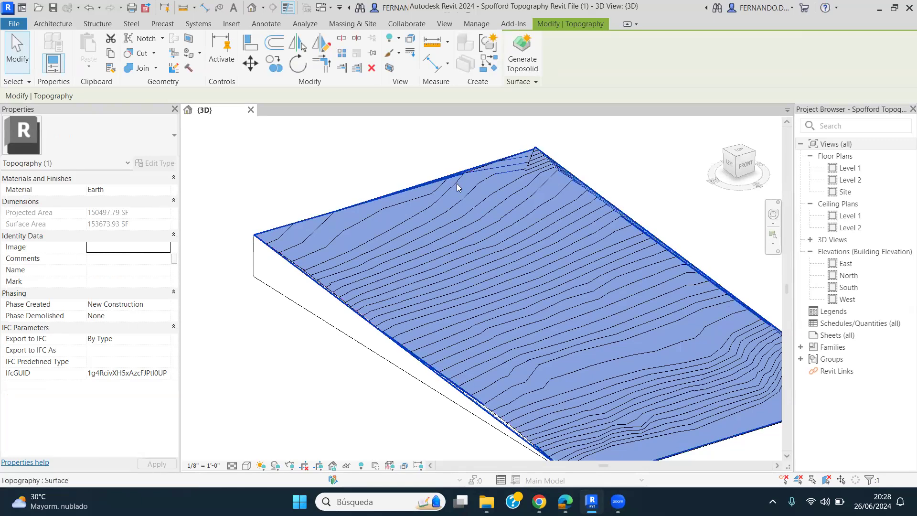
pyautogui.click(433, 161)
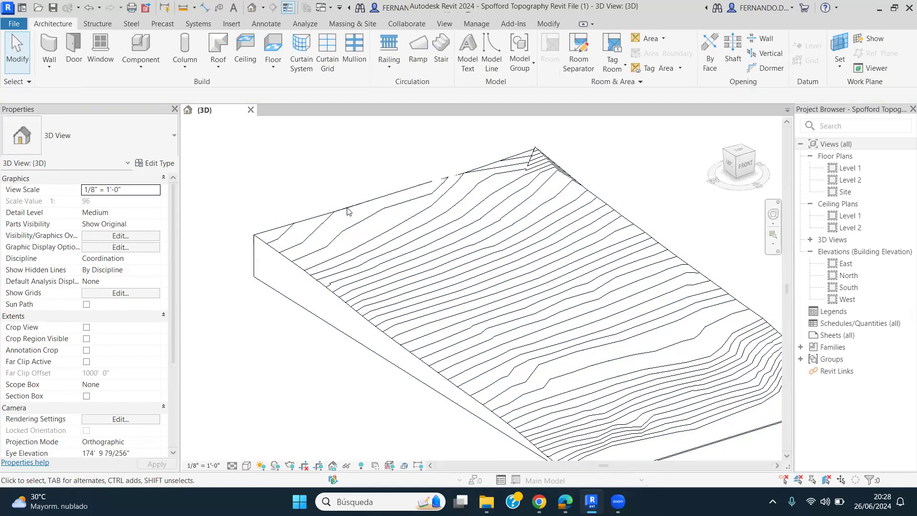
# - Show the toposolid straight from the Right side and set the visual style to Wireframe
pyautogui.keyDown('shift'); pyautogui.moveTo(308, 308); pyautogui.dragTo(418, 332, button='middle'); pyautogui.keyUp('shift')
pyautogui.scroll(-2, 418, 361)
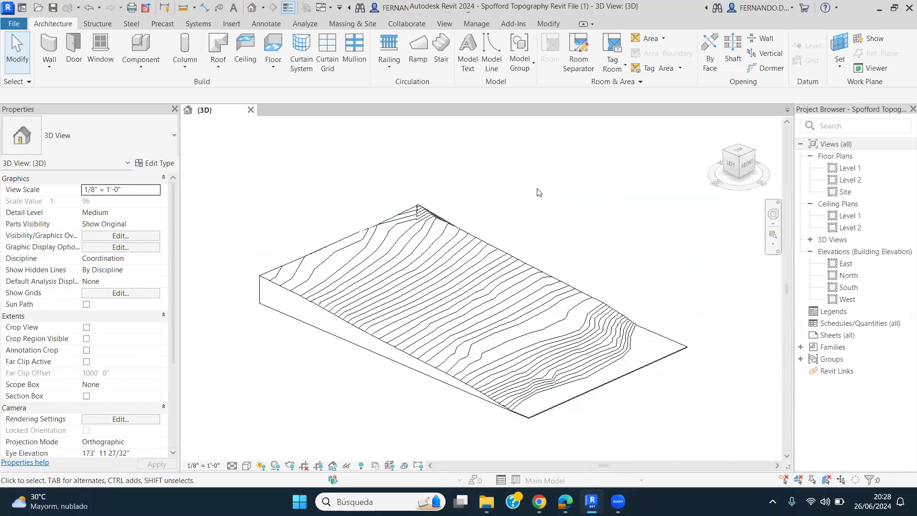
pyautogui.keyDown('shift'); pyautogui.moveTo(624, 281); pyautogui.dragTo(753, 165, button='middle'); pyautogui.keyUp('shift')
pyautogui.click(750, 165)
pyautogui.scroll(2, 564, 304)
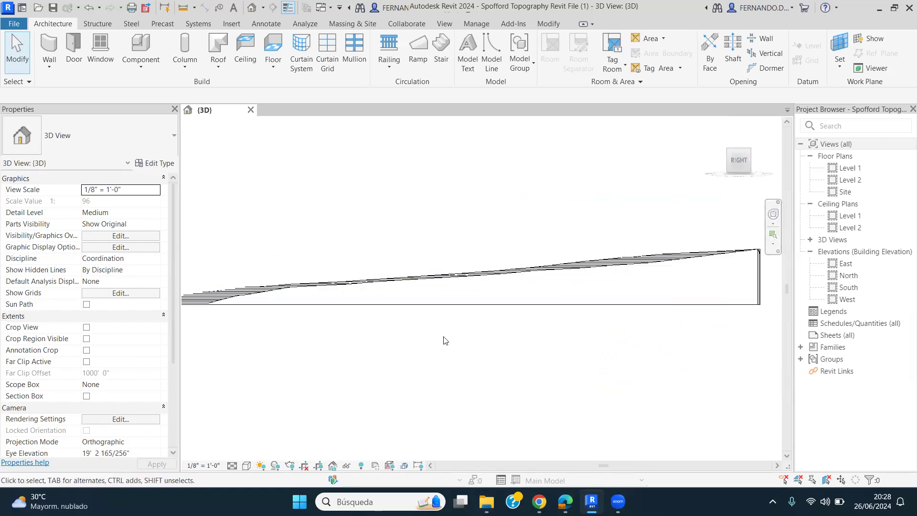
pyautogui.scroll(-1, 445, 336)
pyautogui.click(247, 470)
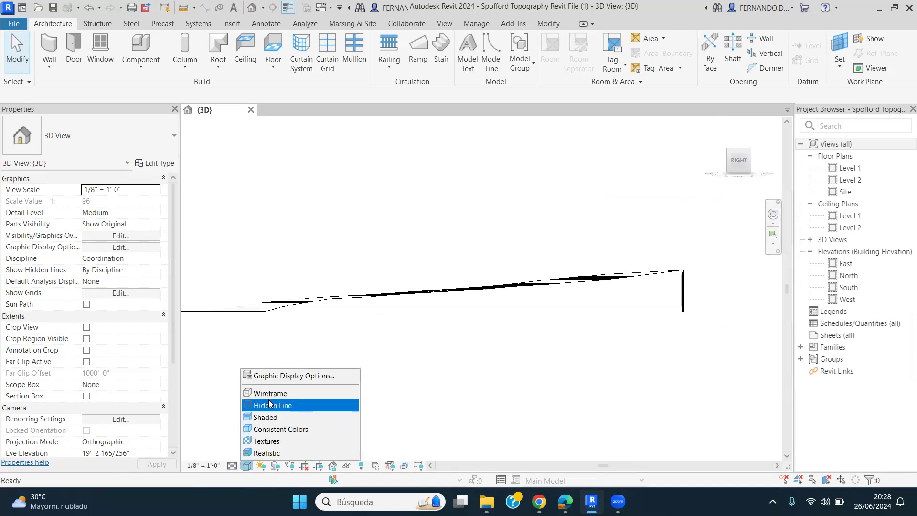
pyautogui.click(268, 393)
# - Examine where Level 1 and Level 2 lie relative to the sloping terrain in the Right side view
pyautogui.scroll(5, 391, 306)
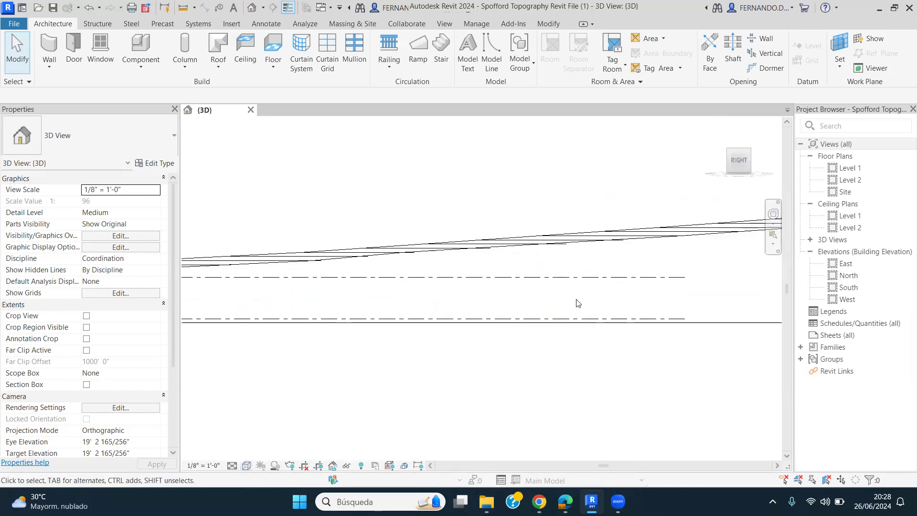
pyautogui.scroll(-1, 286, 347)
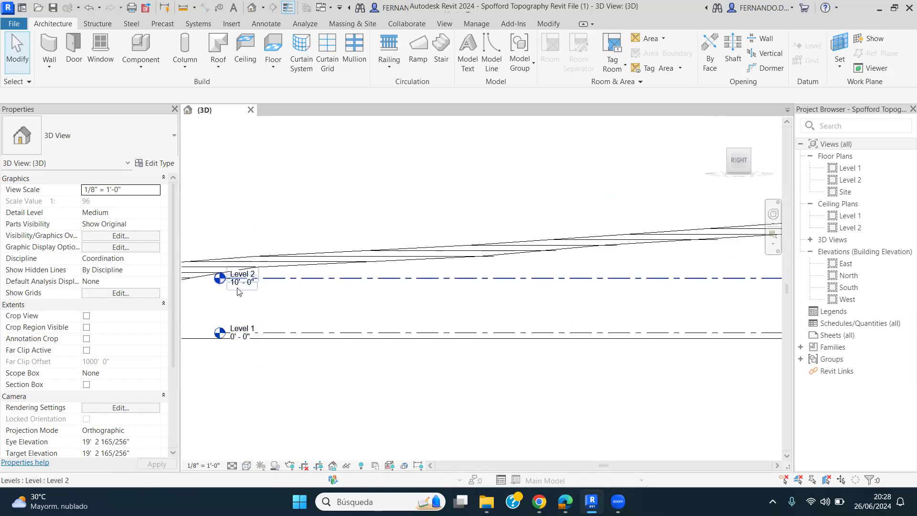
pyautogui.scroll(-5, 425, 293)
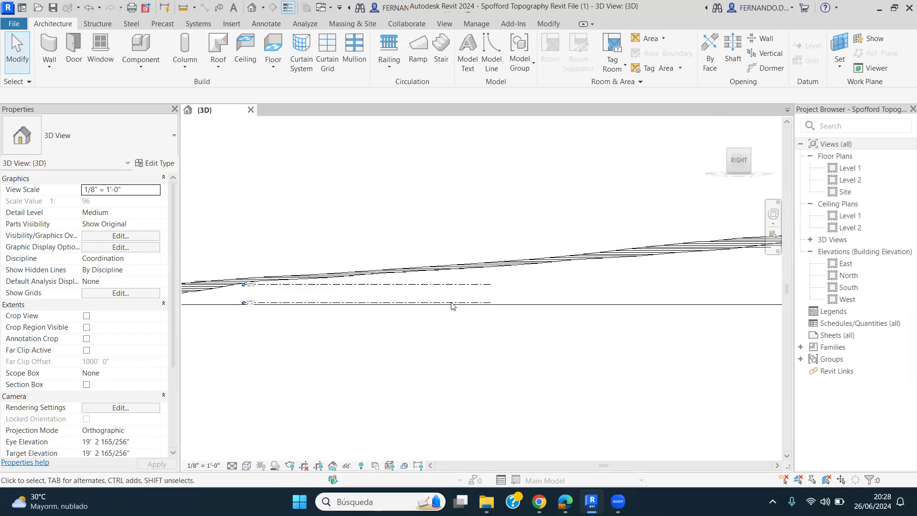
pyautogui.scroll(-4, 400, 298)
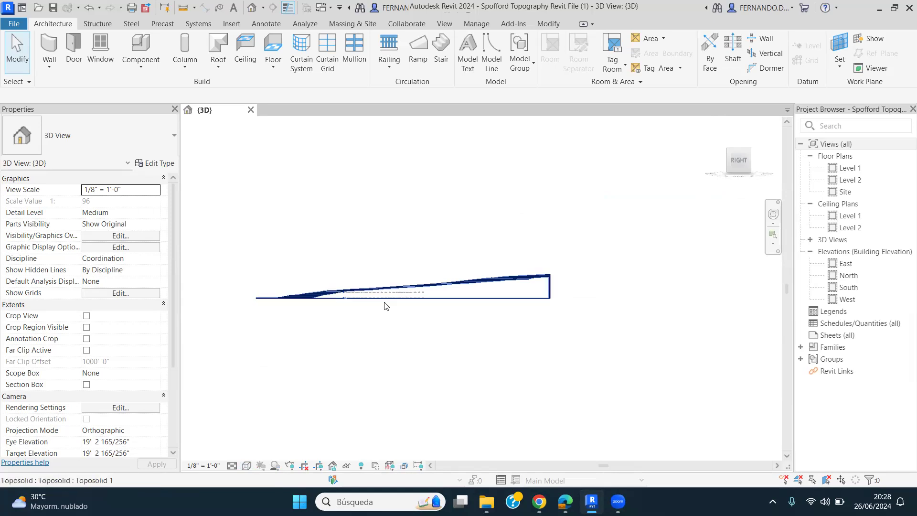
pyautogui.scroll(4, 385, 305)
pyautogui.keyDown('shift'); pyautogui.moveTo(568, 269); pyautogui.dragTo(726, 193, button='middle'); pyautogui.keyUp('shift')
pyautogui.click(740, 162)
pyautogui.scroll(3, 464, 311)
pyautogui.scroll(3, 506, 301)
pyautogui.scroll(-3, 283, 299)
pyautogui.scroll(2, 337, 289)
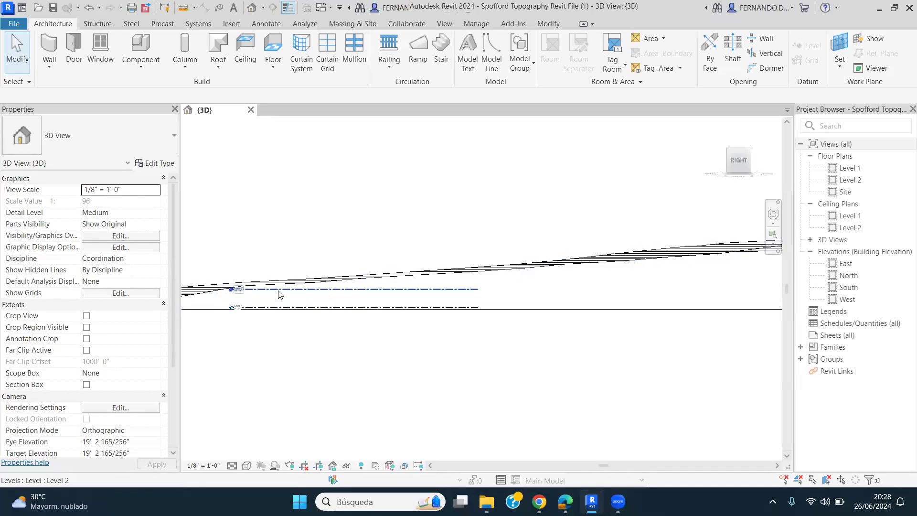
pyautogui.scroll(-2, 334, 291)
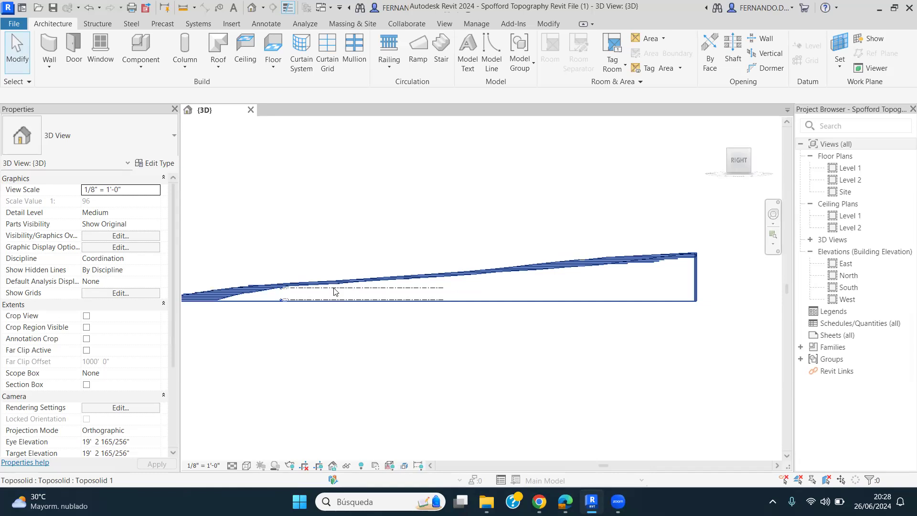
pyautogui.scroll(2, 400, 292)
# - Copy Level 2 upward by about 20'-0" to add a third level above the slope
pyautogui.click(399, 289)
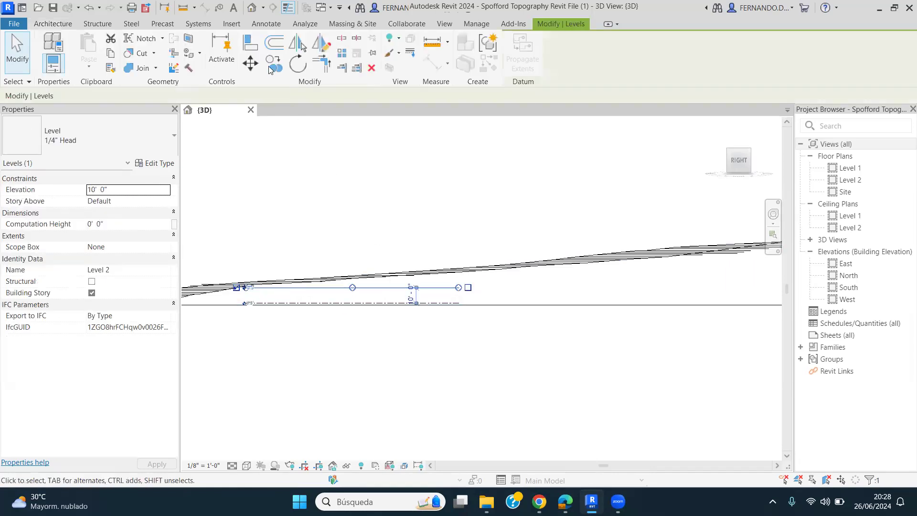
pyautogui.scroll(2, 407, 238)
pyautogui.click(407, 312)
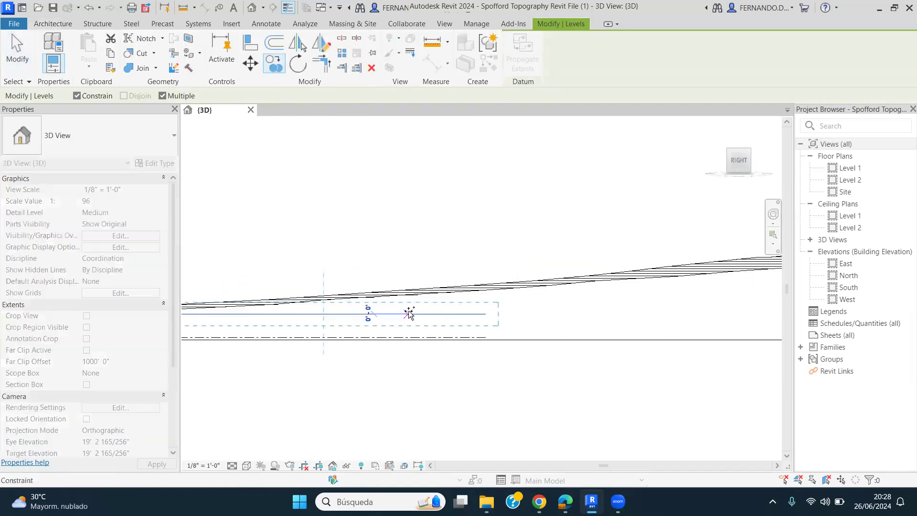
pyautogui.click(403, 275)
pyautogui.scroll(-2, 391, 294)
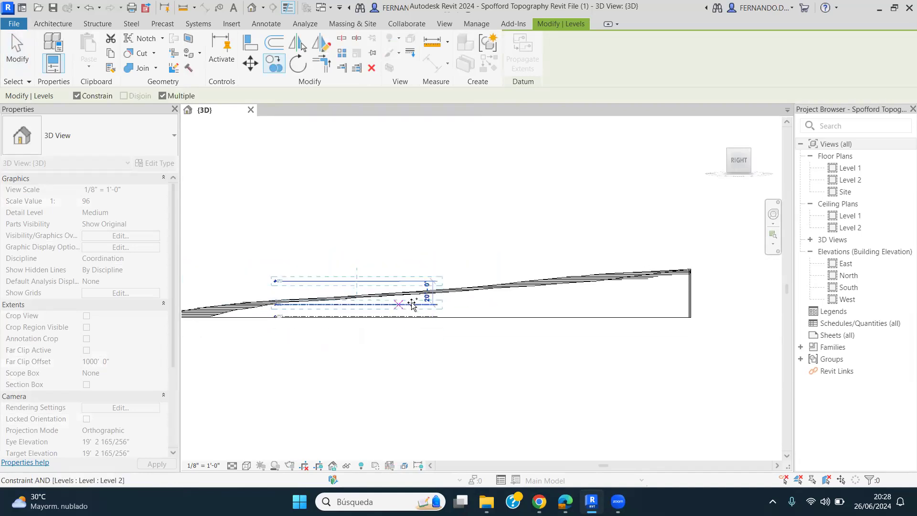
pyautogui.press('Escape')
pyautogui.press('Escape')
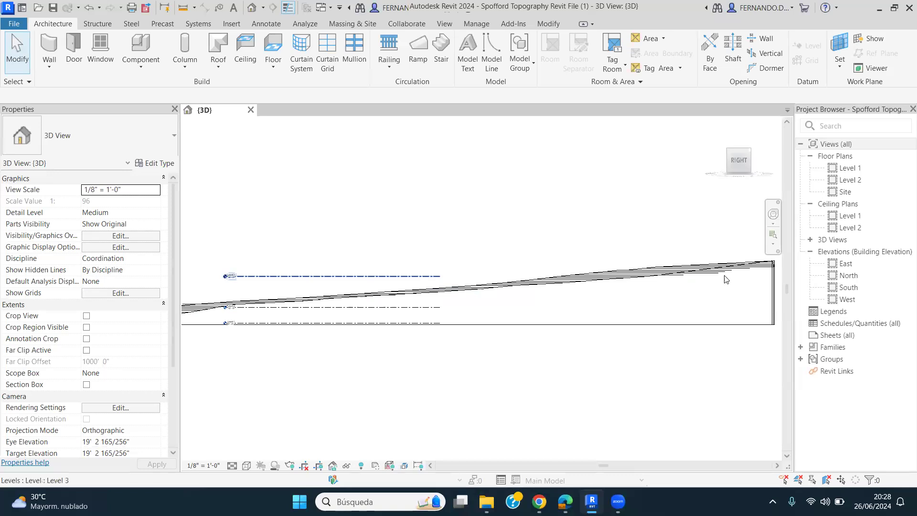
pyautogui.scroll(-2, 603, 293)
pyautogui.keyDown('shift'); pyautogui.moveTo(534, 317); pyautogui.dragTo(535, 312, button='middle'); pyautogui.keyUp('shift')
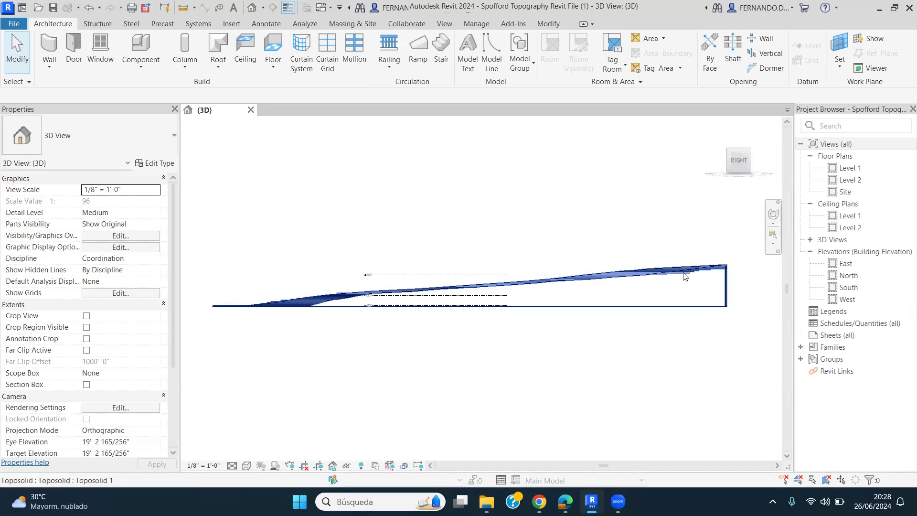
pyautogui.scroll(2, 468, 305)
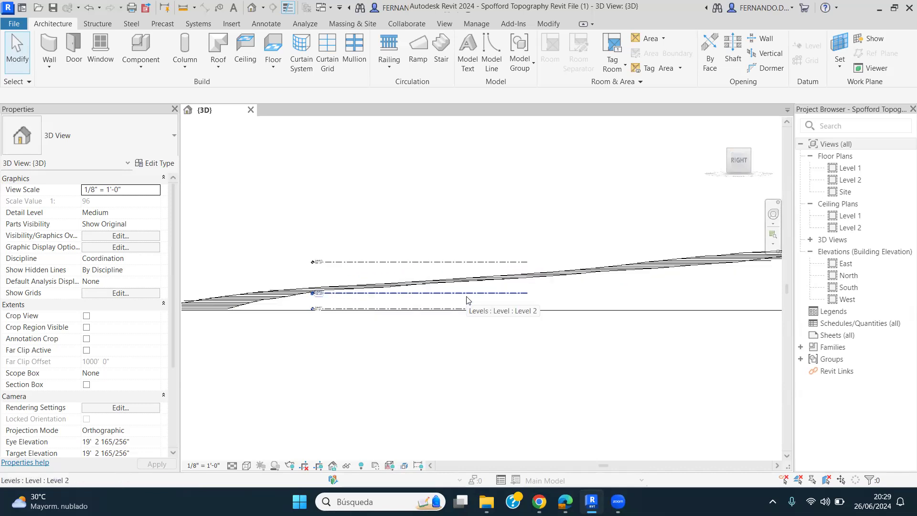
# - Set the elevation of Level 3 to 25'-0"
pyautogui.click(402, 261)
pyautogui.scroll(4, 319, 267)
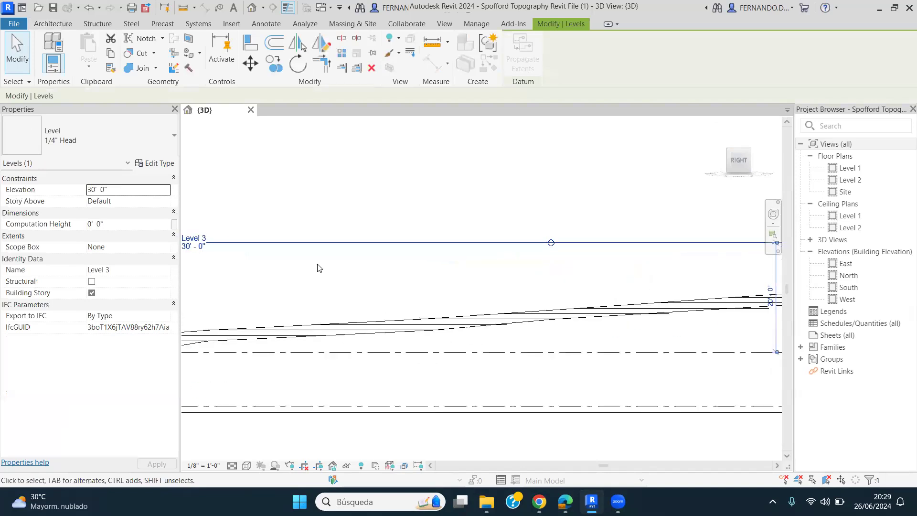
pyautogui.scroll(-2, 495, 266)
pyautogui.scroll(2, 244, 268)
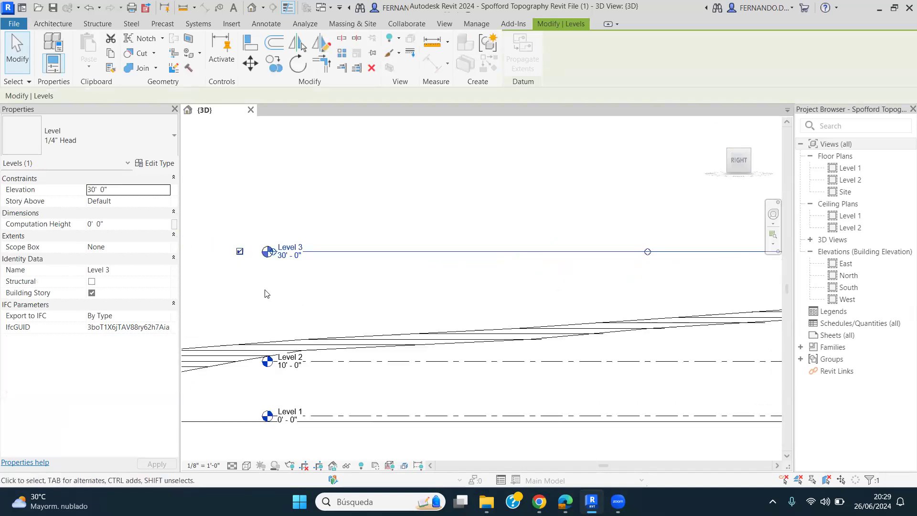
pyautogui.scroll(2, 266, 293)
pyautogui.click(286, 253)
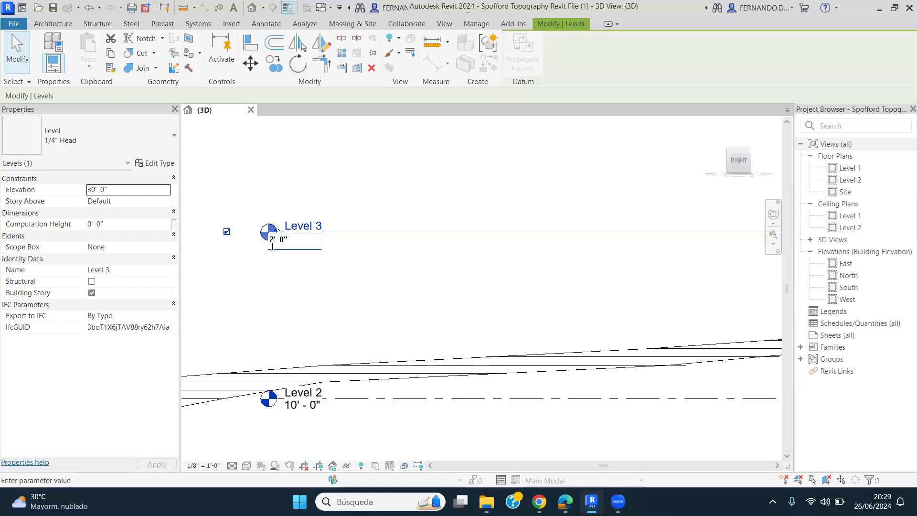
pyautogui.click(436, 180)
pyautogui.scroll(-5, 341, 248)
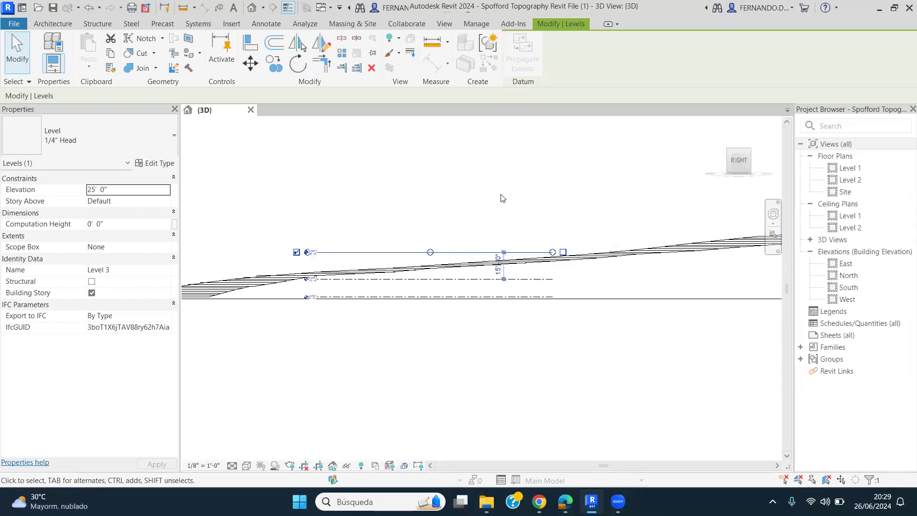
pyautogui.click(501, 194)
# - Examine how the three levels sit against the sloping toposolid from the side and at an orbited 3D angle
pyautogui.scroll(4, 340, 274)
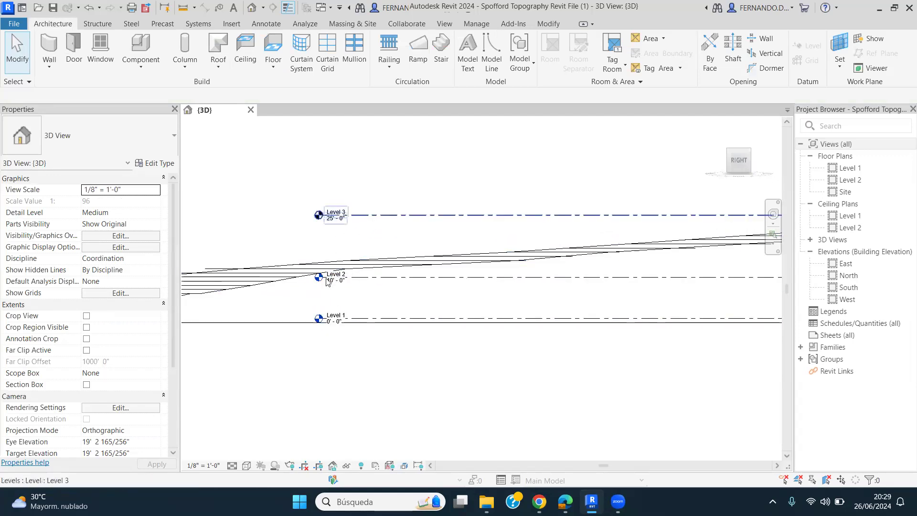
pyautogui.scroll(-5, 368, 248)
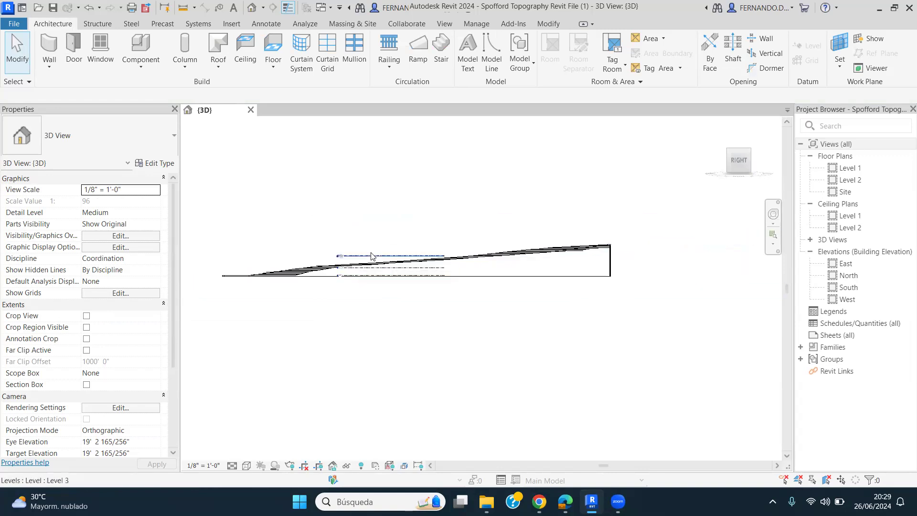
pyautogui.scroll(4, 382, 277)
pyautogui.scroll(-1, 420, 310)
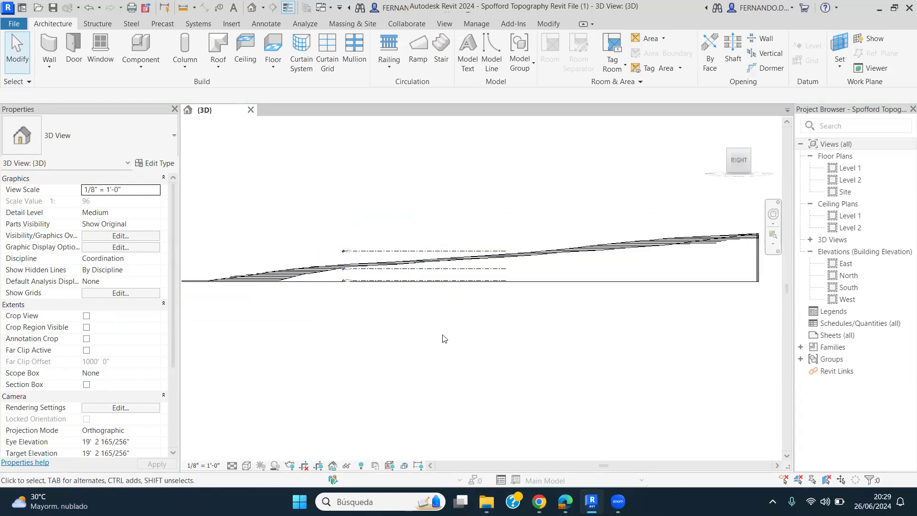
pyautogui.keyDown('shift'); pyautogui.moveTo(482, 313); pyautogui.dragTo(659, 384, button='middle'); pyautogui.keyUp('shift')
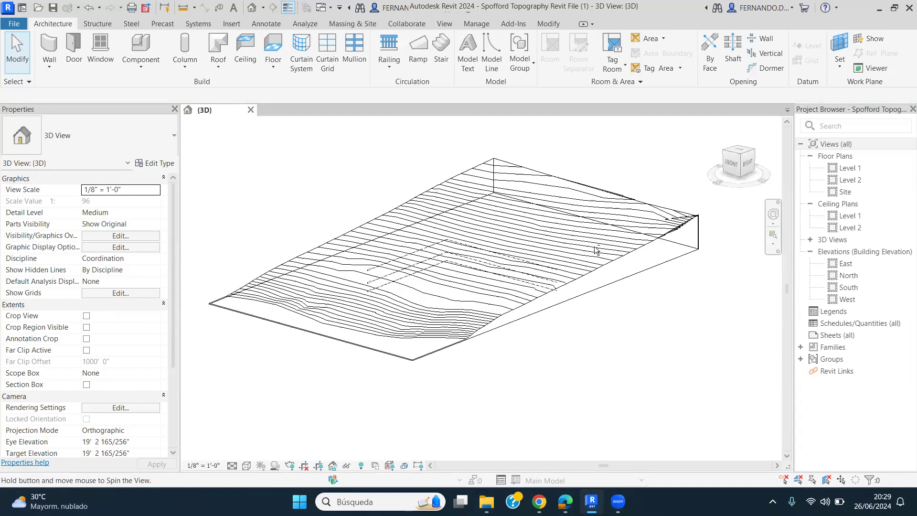
pyautogui.scroll(1, 527, 270)
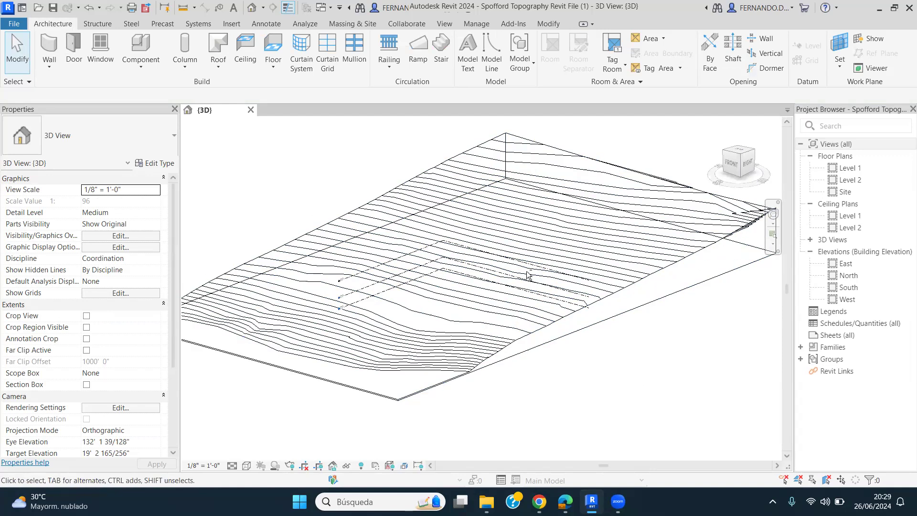
pyautogui.scroll(-1, 394, 283)
pyautogui.scroll(-1, 386, 282)
pyautogui.scroll(2, 373, 253)
pyautogui.scroll(-2, 384, 245)
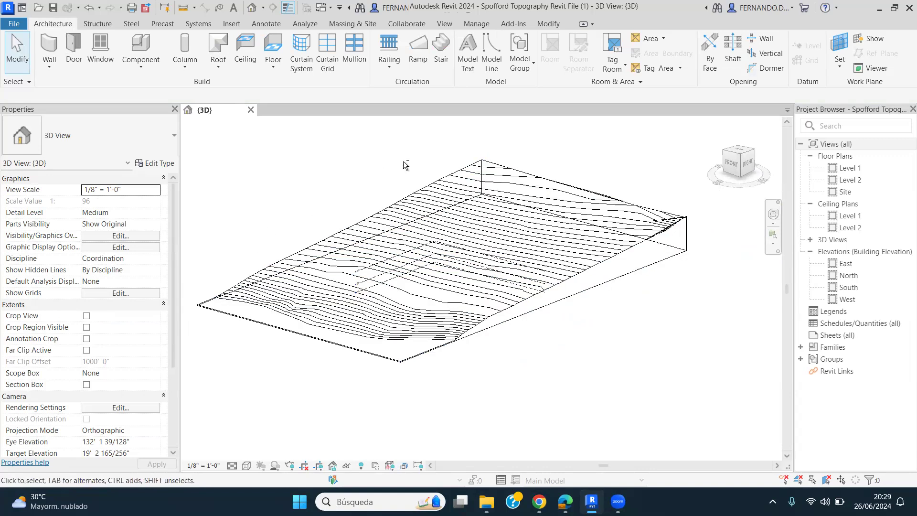
pyautogui.keyDown('shift'); pyautogui.moveTo(555, 207); pyautogui.dragTo(519, 183, button='middle'); pyautogui.keyUp('shift')
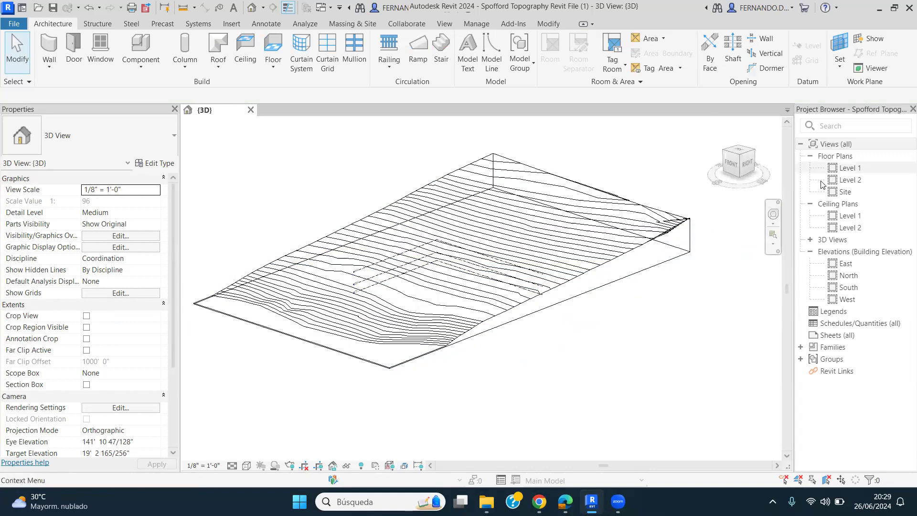
# - Open the Level 1 floor plan and draw Scope Box 1 around the whole toposolid, with a height of 40'-0"
pyautogui.click(847, 168)
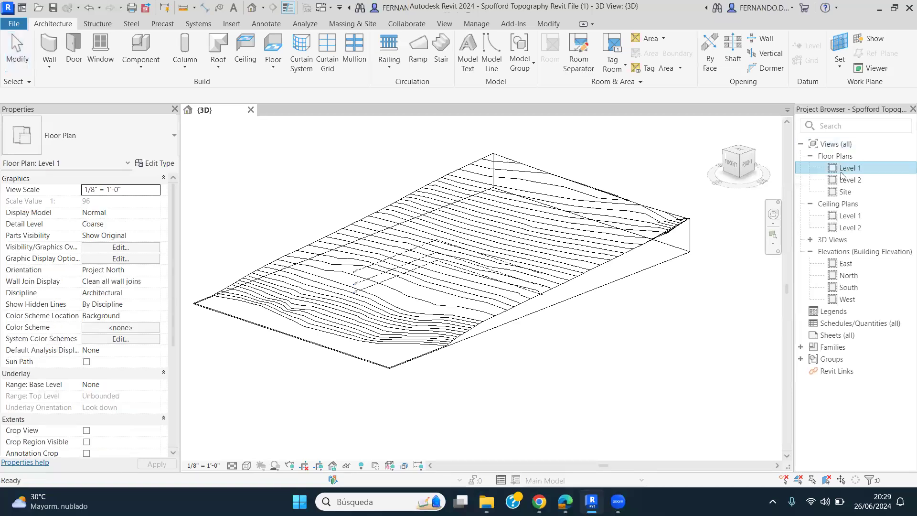
pyautogui.doubleClick(841, 171)
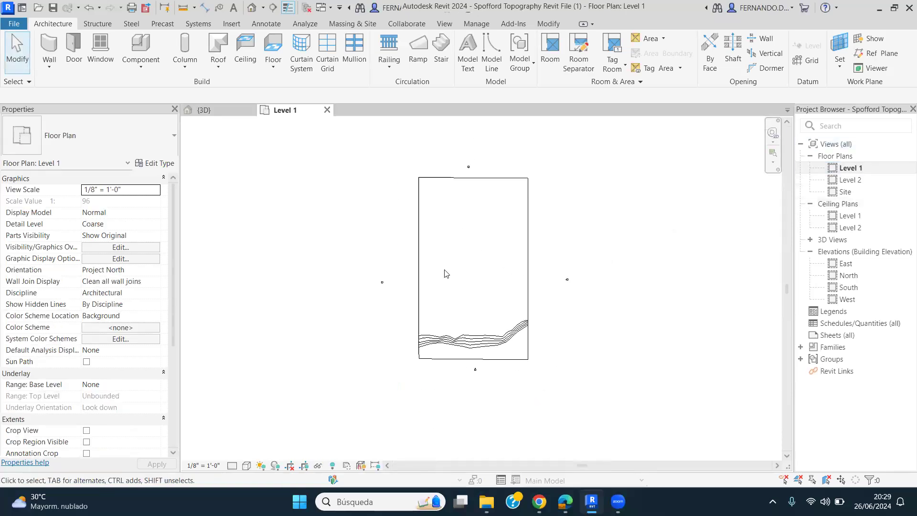
pyautogui.scroll(-1, 348, 200)
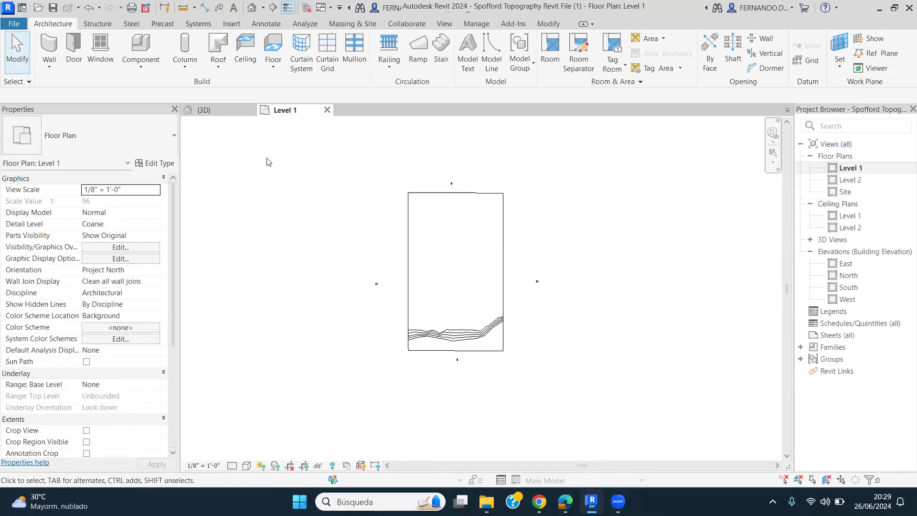
pyautogui.click(444, 23)
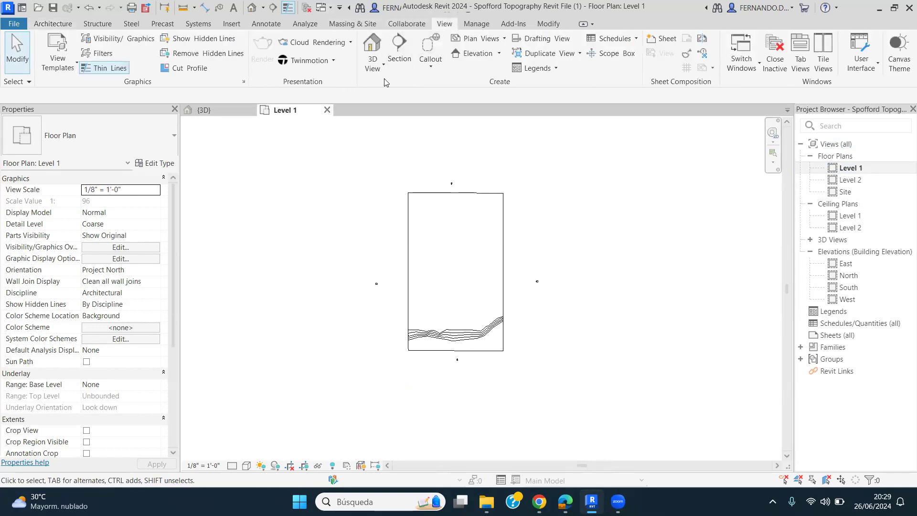
pyautogui.click(609, 55)
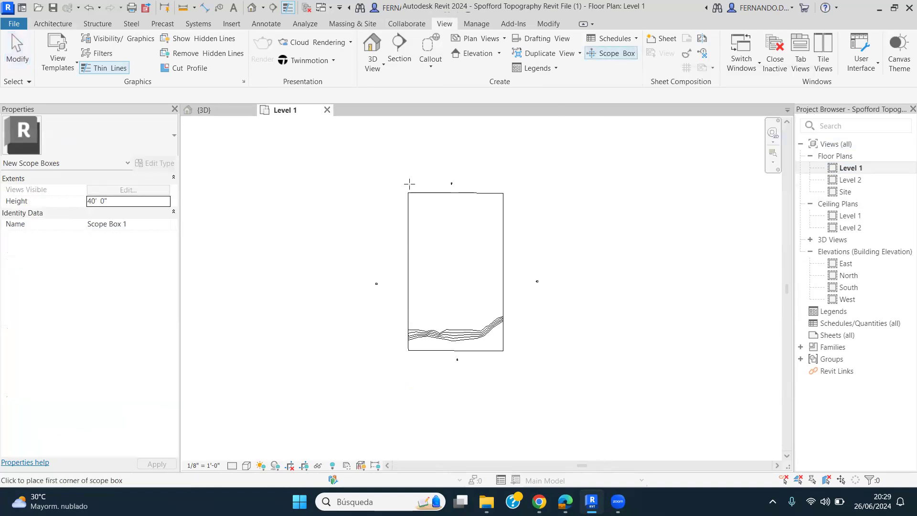
pyautogui.click(371, 168)
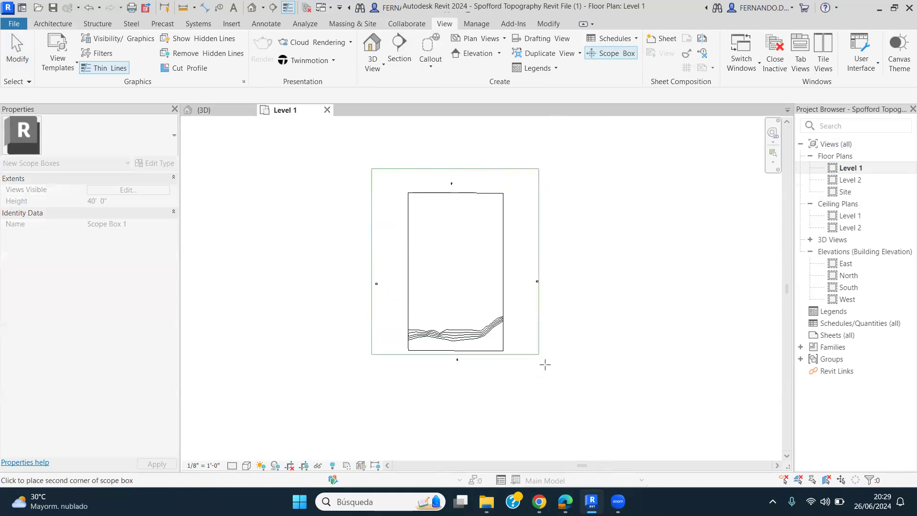
pyautogui.click(545, 366)
# - Move the east elevation marker closer to the toposolid so it sits well inside the scope box
pyautogui.scroll(4, 461, 194)
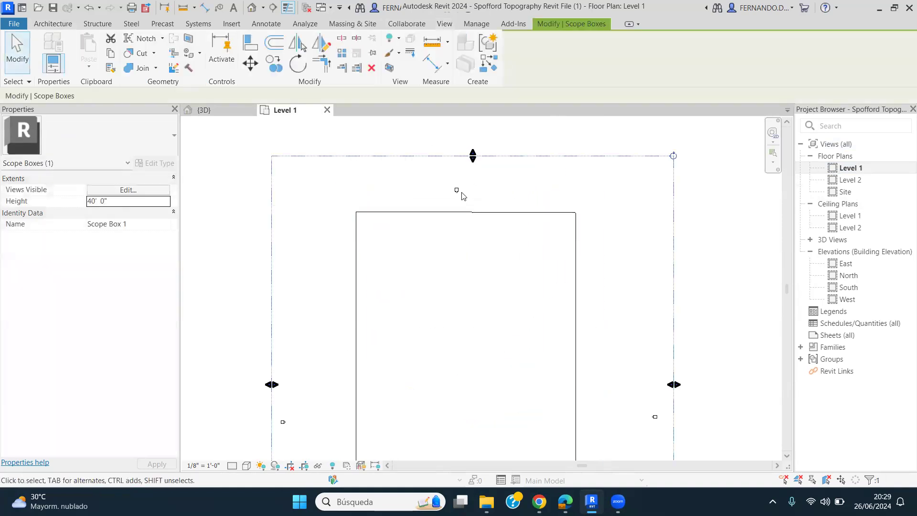
pyautogui.scroll(-3, 573, 323)
pyautogui.scroll(2, 557, 312)
pyautogui.click(558, 336)
pyautogui.moveTo(557, 336); pyautogui.dragTo(602, 280)
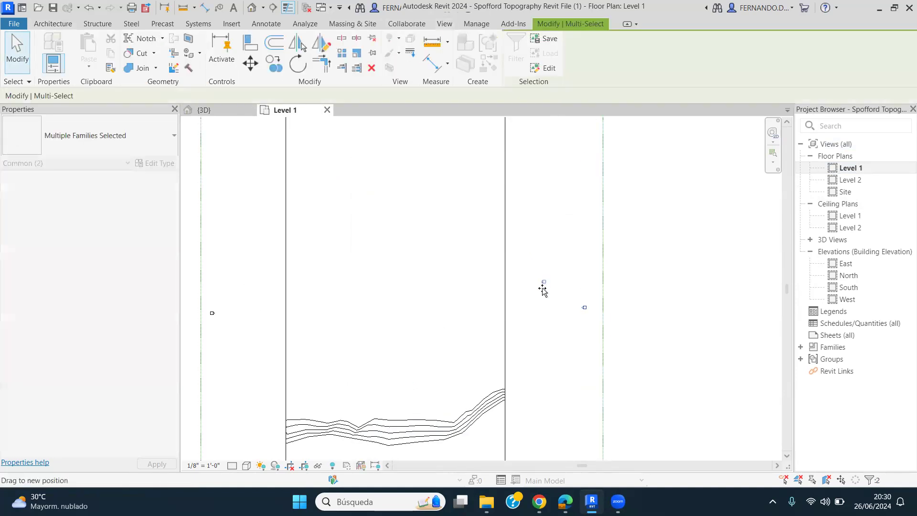
pyautogui.click(601, 279)
pyautogui.moveTo(601, 278); pyautogui.dragTo(561, 275)
pyautogui.scroll(-2, 608, 258)
pyautogui.click(601, 279)
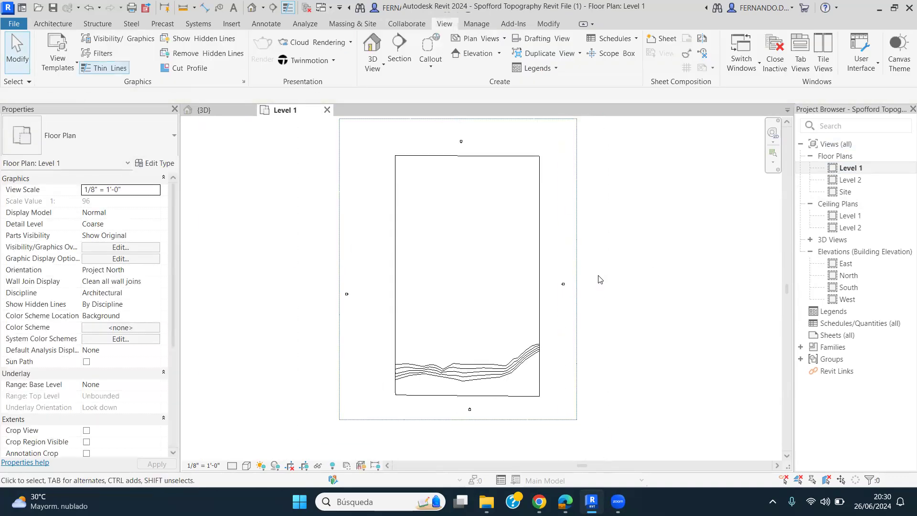
pyautogui.scroll(-2, 549, 294)
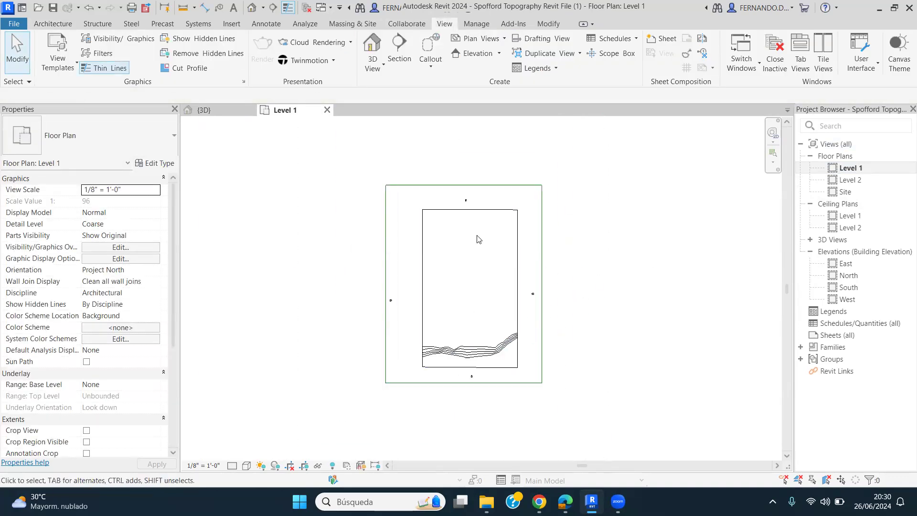
# - In the 3D view, stretch the scope box downward and upward to a height of about 128'
pyautogui.click(223, 113)
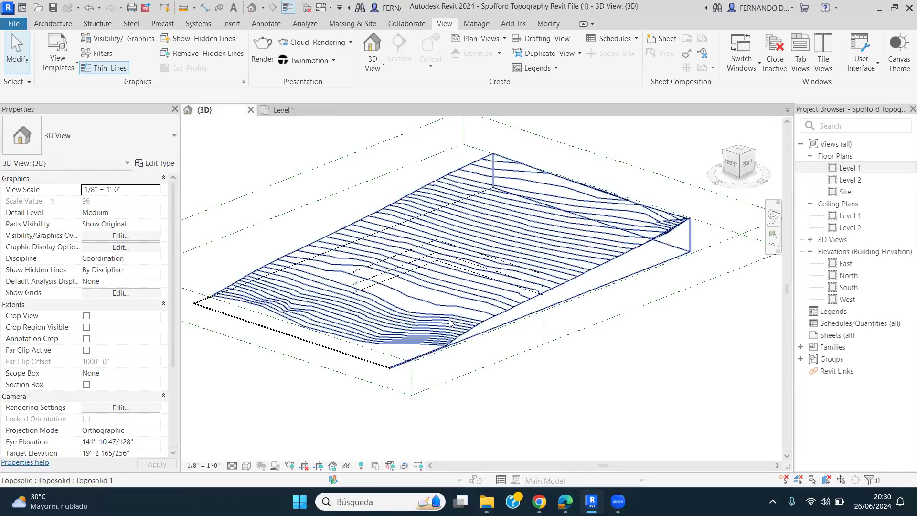
pyautogui.scroll(-1, 441, 296)
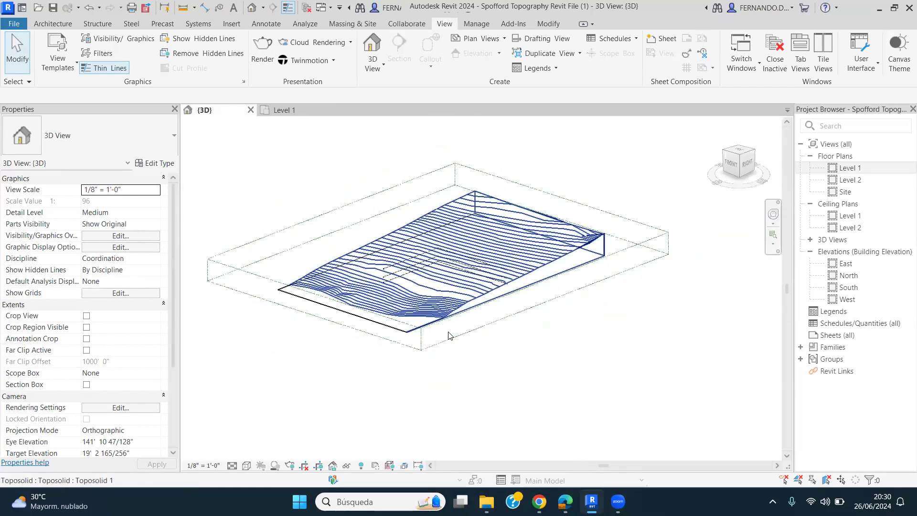
pyautogui.click(475, 317)
pyautogui.moveTo(439, 246); pyautogui.dragTo(437, 265)
pyautogui.moveTo(435, 220); pyautogui.dragTo(437, 185)
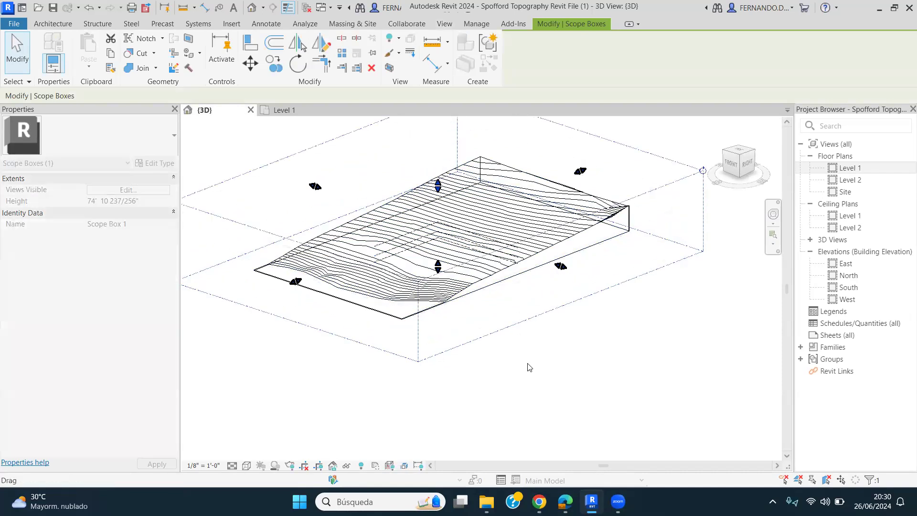
# - Select Level 1, Level 2 and Level 3 together and assign them to Scope Box 1
pyautogui.keyDown('shift'); pyautogui.moveTo(510, 303); pyautogui.dragTo(479, 259, button='middle'); pyautogui.keyUp('shift')
pyautogui.scroll(4, 479, 248)
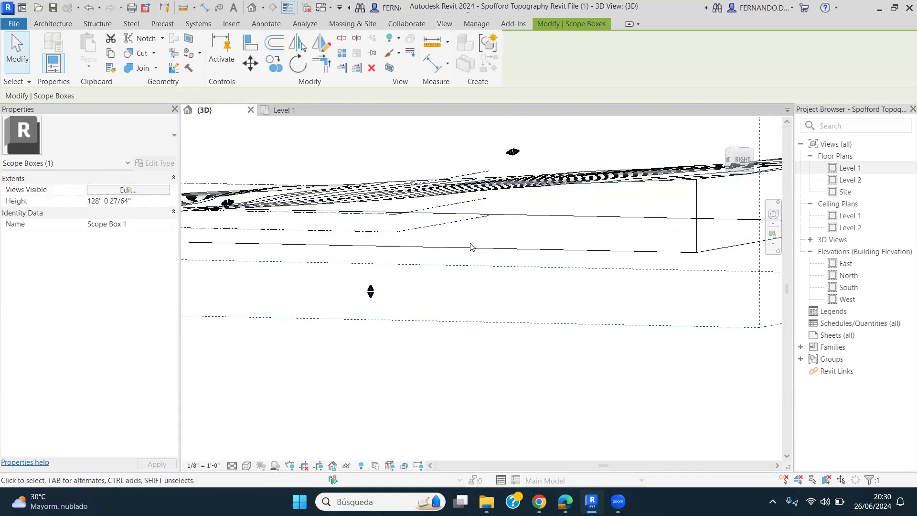
pyautogui.click(472, 219)
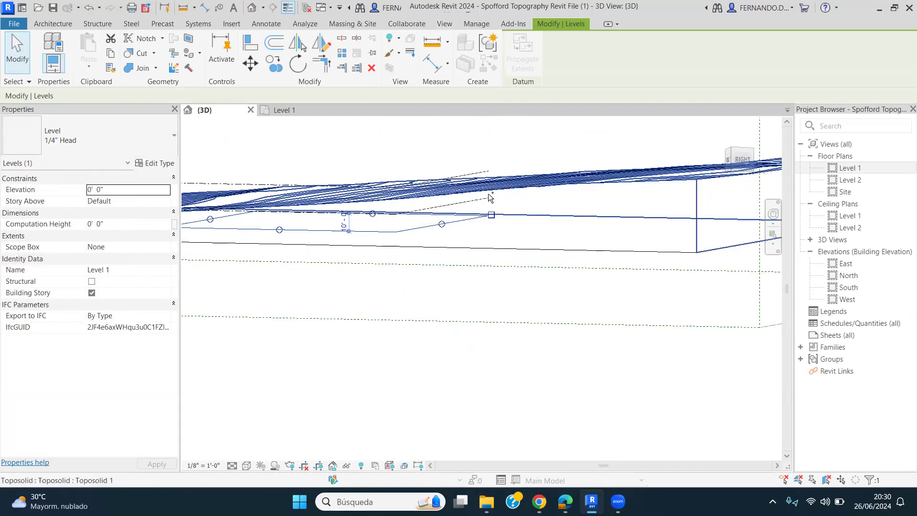
pyautogui.keyDown('ctrl'); pyautogui.click(485, 202); pyautogui.keyUp('ctrl')
pyautogui.keyDown('ctrl'); pyautogui.click(480, 172); pyautogui.keyUp('ctrl')
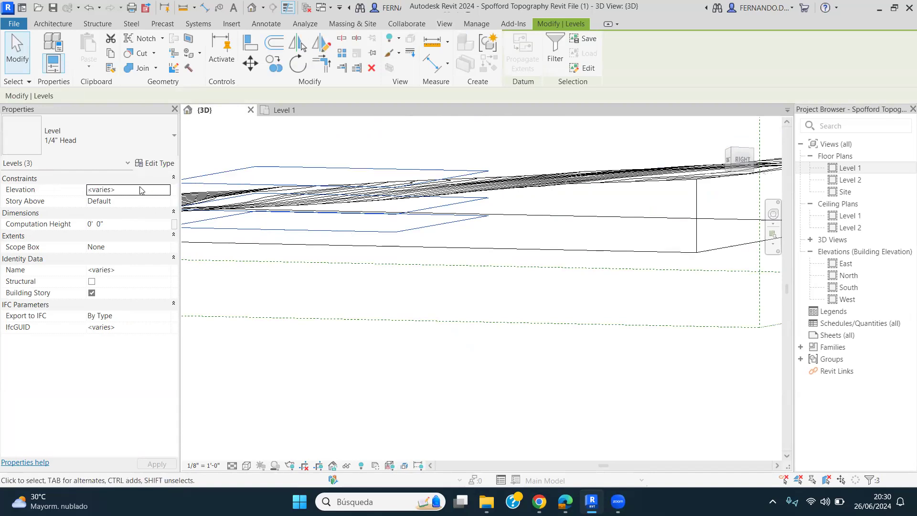
pyautogui.click(164, 247)
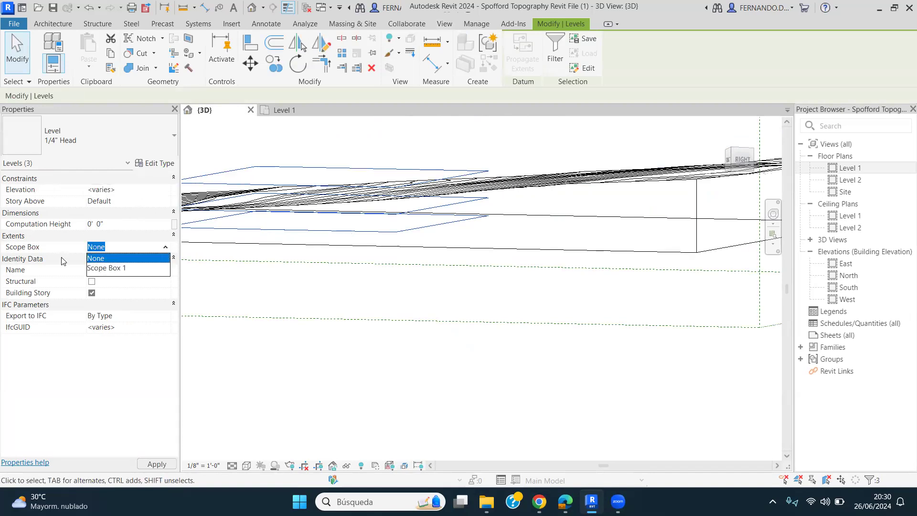
pyautogui.click(102, 268)
pyautogui.scroll(-3, 378, 350)
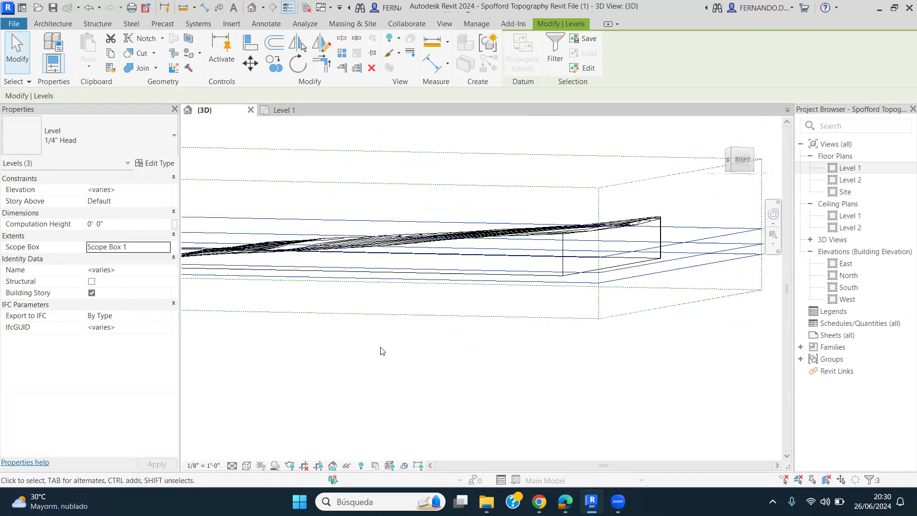
# - Stretch the north side of the scope box slightly outward, away from the toposolid
pyautogui.click(377, 355)
pyautogui.keyDown('shift'); pyautogui.moveTo(377, 355); pyautogui.dragTo(468, 415, button='middle'); pyautogui.keyUp('shift')
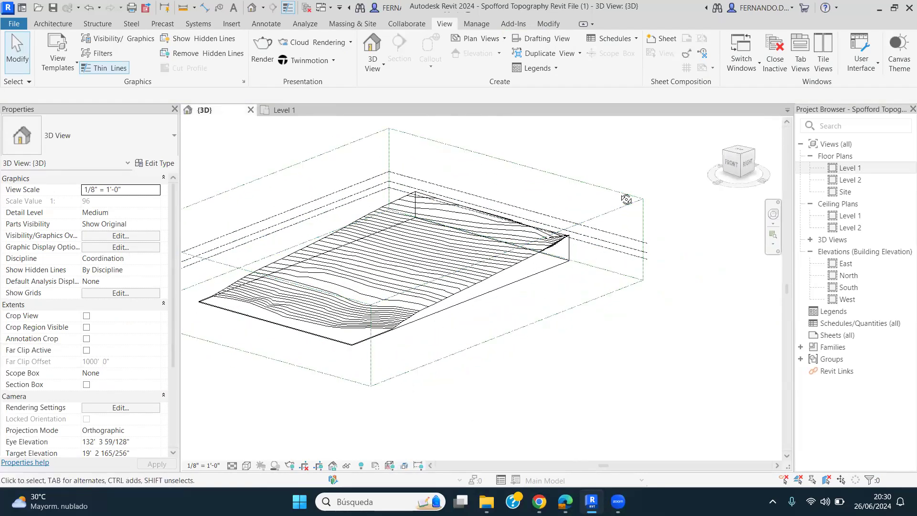
pyautogui.click(517, 206)
pyautogui.moveTo(515, 207); pyautogui.dragTo(526, 202)
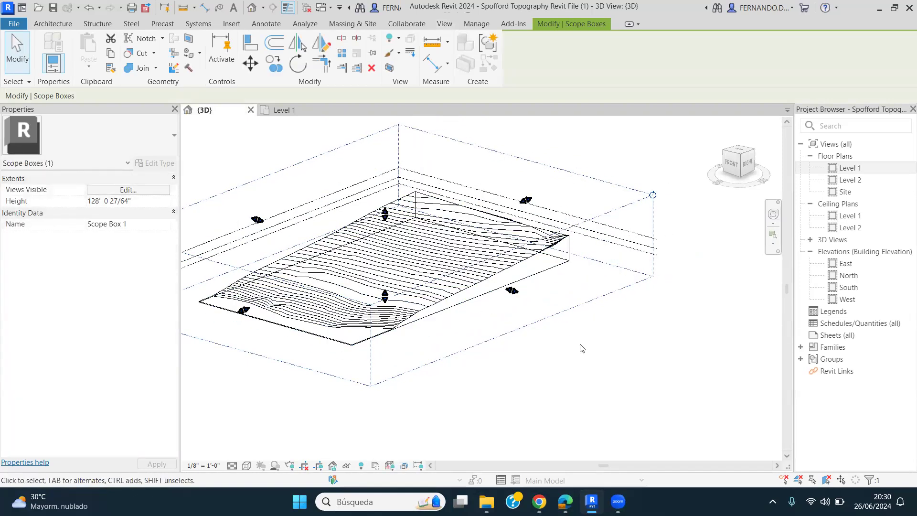
pyautogui.click(582, 347)
# - Examine the extended levels and the scope box around the toposolid from several 3D angles
pyautogui.keyDown('shift'); pyautogui.moveTo(616, 365); pyautogui.dragTo(435, 286, button='middle'); pyautogui.keyUp('shift')
pyautogui.scroll(2, 584, 292)
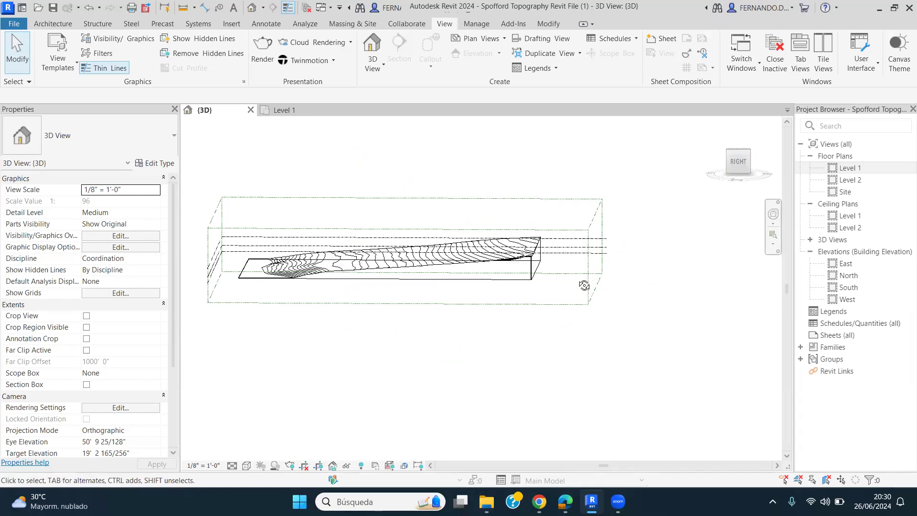
pyautogui.scroll(2, 583, 285)
pyautogui.keyDown('shift'); pyautogui.moveTo(583, 286); pyautogui.dragTo(518, 321, button='middle'); pyautogui.keyUp('shift')
pyautogui.scroll(-3, 519, 321)
pyautogui.scroll(2, 362, 192)
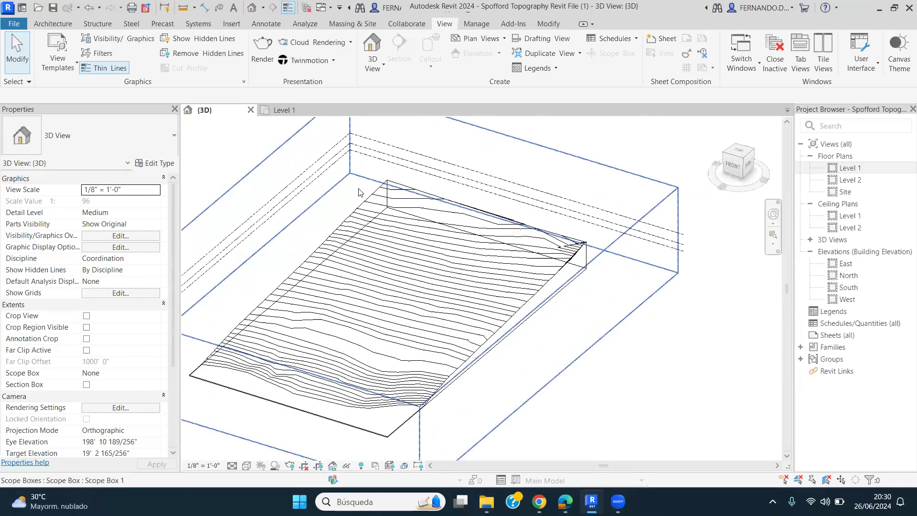
pyautogui.scroll(1, 361, 192)
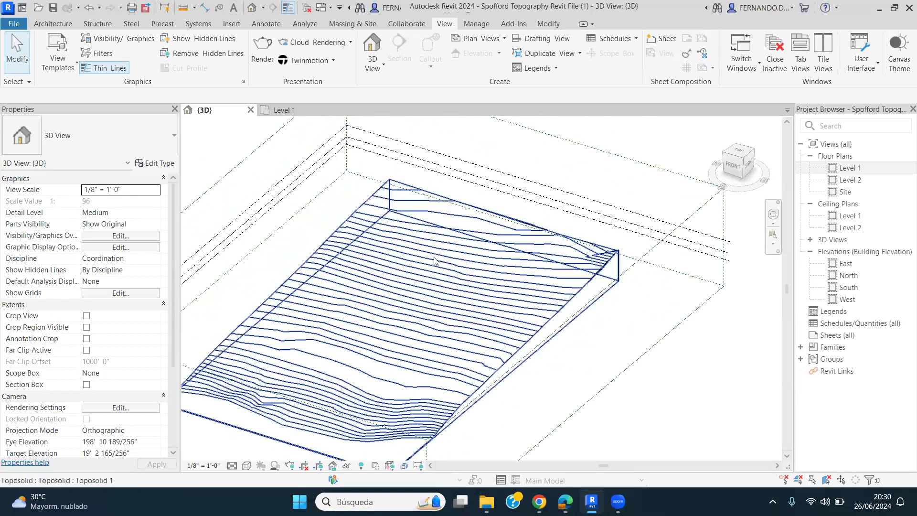
pyautogui.scroll(2, 434, 260)
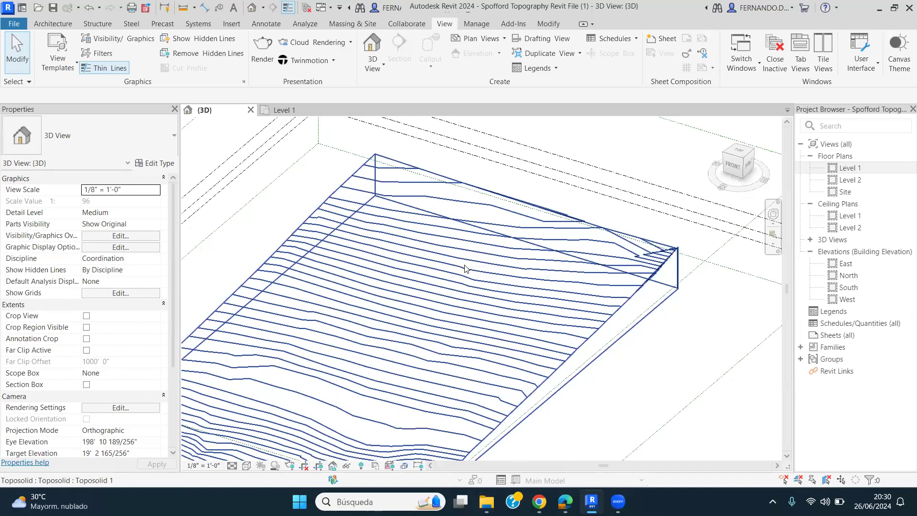
# - Check how Levels 1, 2 and 3 cross the sloping toposolid in 3D and side view, including the level names and elevations
pyautogui.keyDown('shift'); pyautogui.moveTo(502, 345); pyautogui.dragTo(487, 304, button='middle'); pyautogui.keyUp('shift')
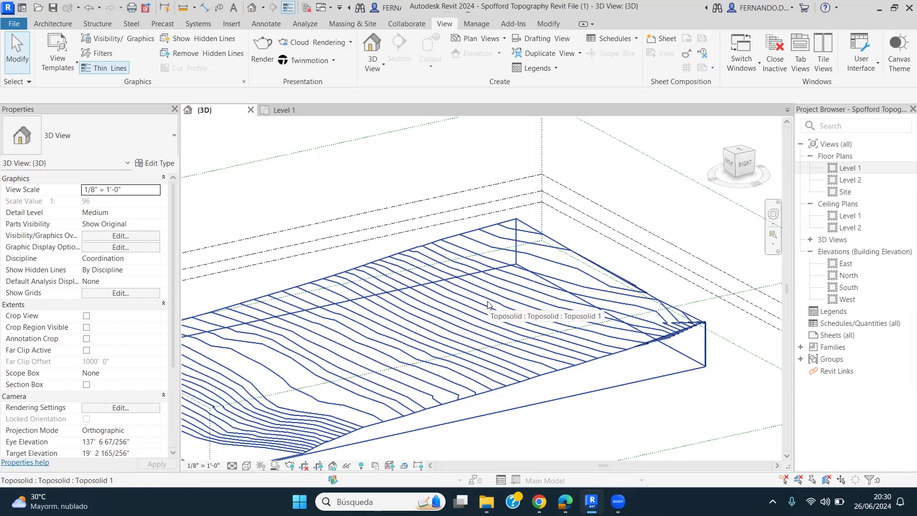
pyautogui.keyDown('shift'); pyautogui.moveTo(435, 233); pyautogui.dragTo(509, 325, button='middle'); pyautogui.keyUp('shift')
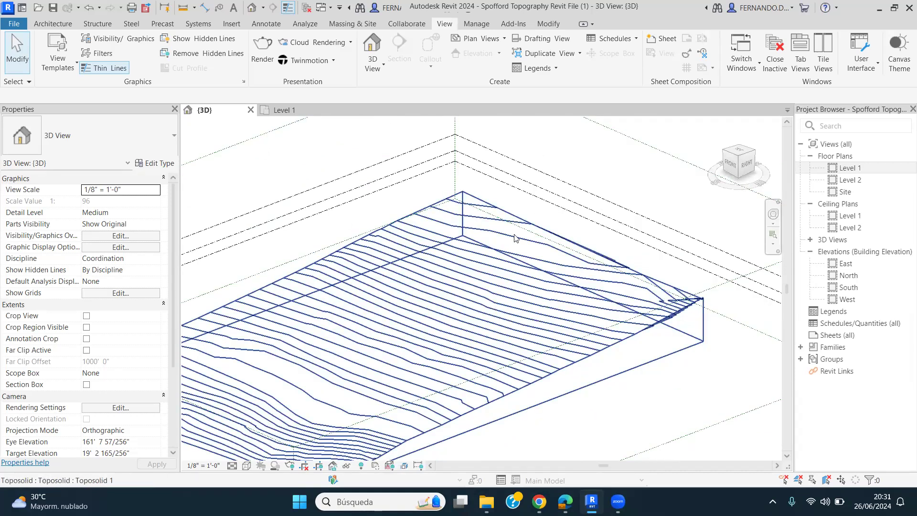
pyautogui.scroll(-4, 427, 313)
pyautogui.moveTo(724, 149); pyautogui.dragTo(737, 150)
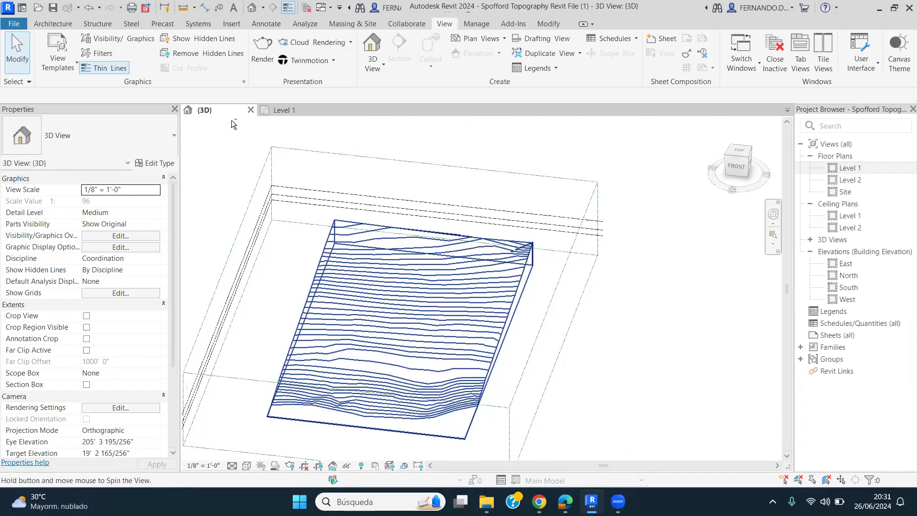
pyautogui.keyDown('shift'); pyautogui.moveTo(231, 120); pyautogui.dragTo(229, 119, button='middle'); pyautogui.keyUp('shift')
pyautogui.click(288, 111)
pyautogui.click(220, 113)
pyautogui.click(741, 165)
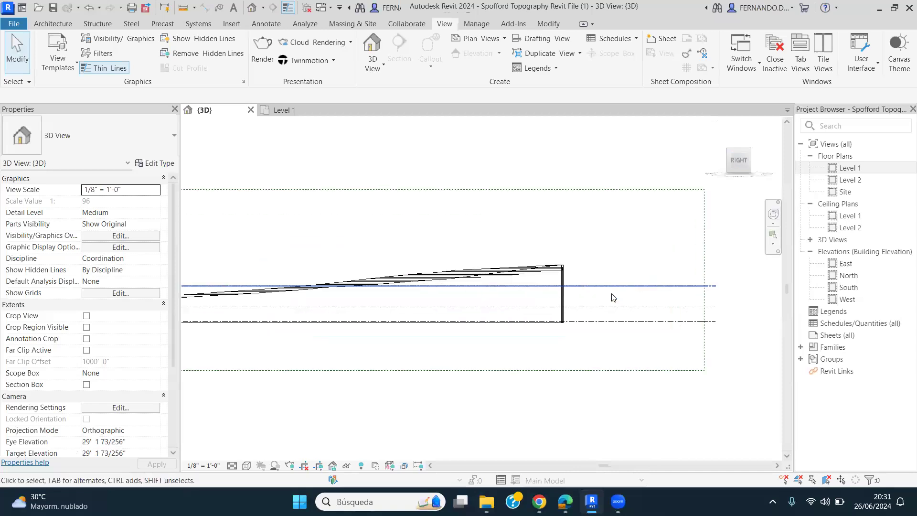
pyautogui.click(573, 289)
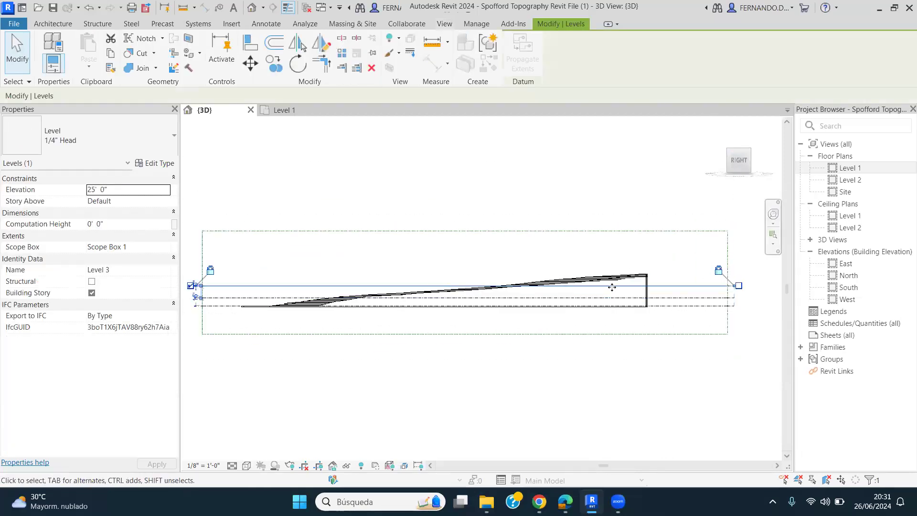
pyautogui.scroll(4, 200, 286)
pyautogui.scroll(-3, 199, 287)
pyautogui.moveTo(200, 287); pyautogui.dragTo(280, 299, button='middle')
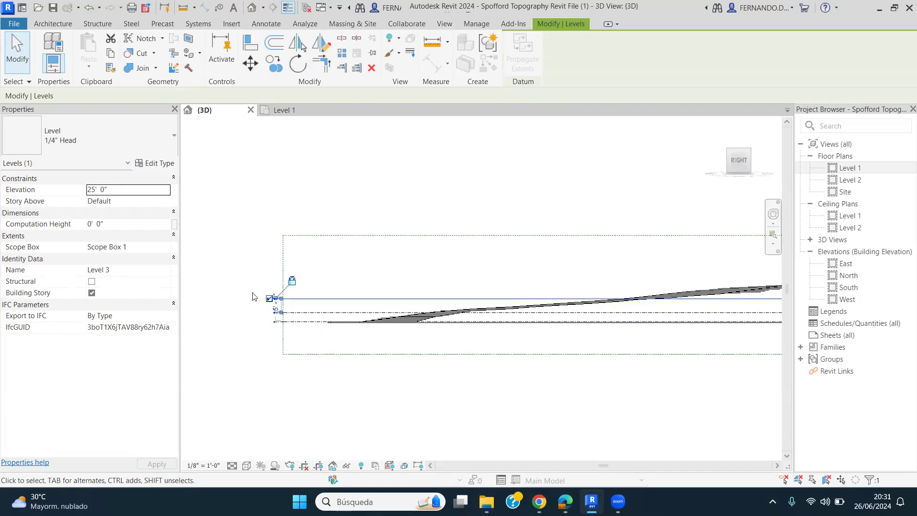
pyautogui.scroll(5, 252, 297)
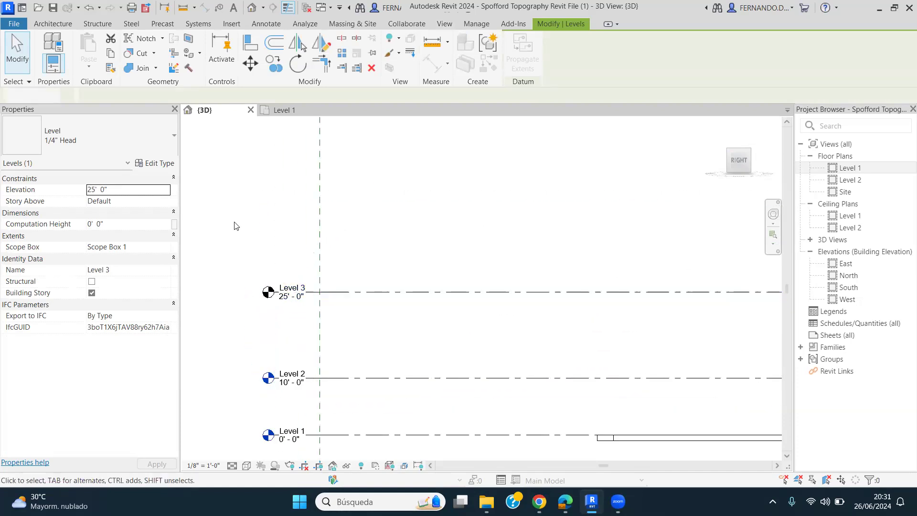
pyautogui.scroll(-7, 286, 272)
# - Look at the site from directly above and select the toposolid to review its properties and editing tools
pyautogui.keyDown('shift'); pyautogui.moveTo(460, 392); pyautogui.dragTo(261, 122, button='middle'); pyautogui.keyUp('shift')
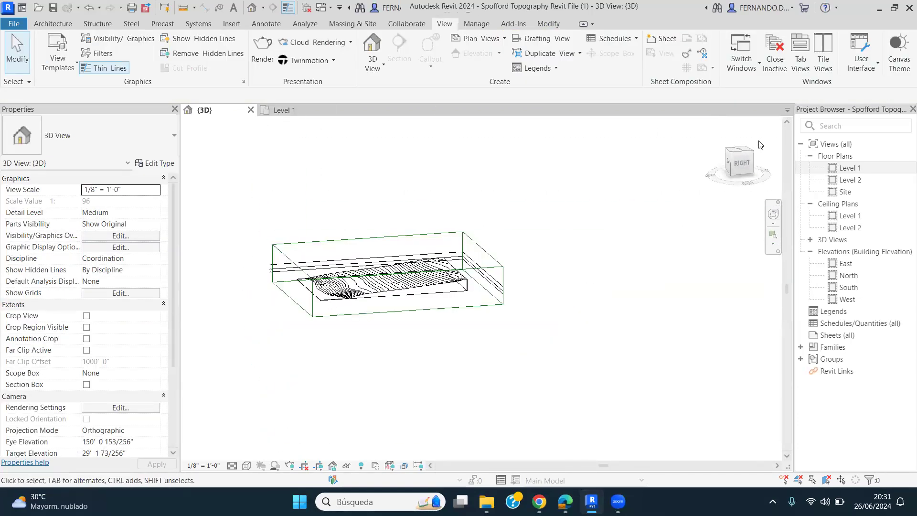
pyautogui.moveTo(665, 301); pyautogui.dragTo(683, 313)
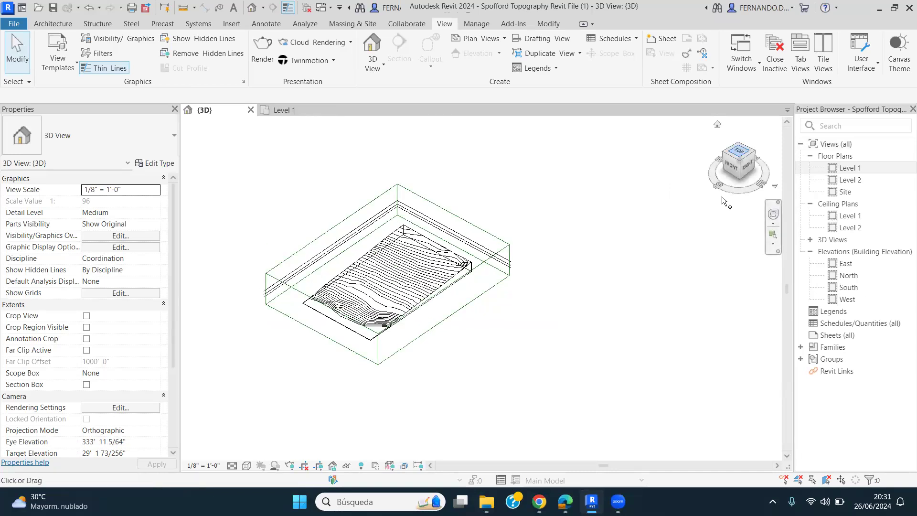
pyautogui.click(739, 151)
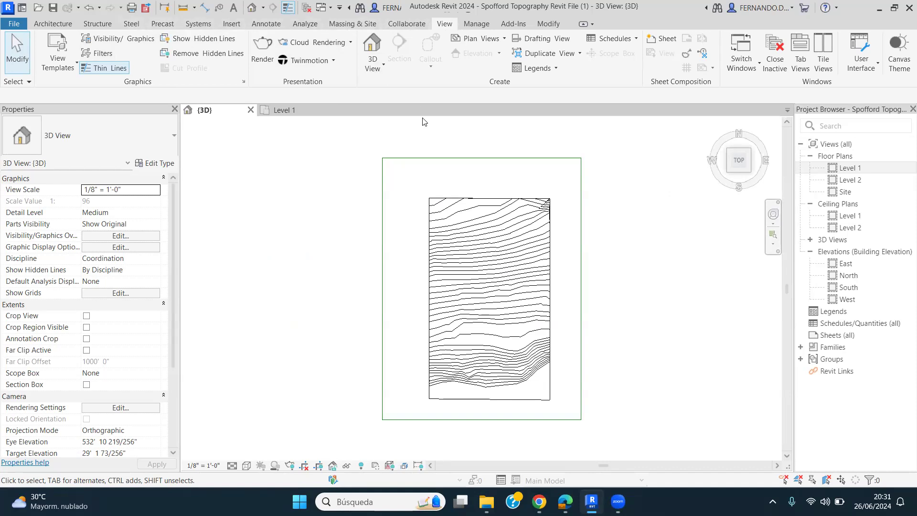
pyautogui.click(493, 201)
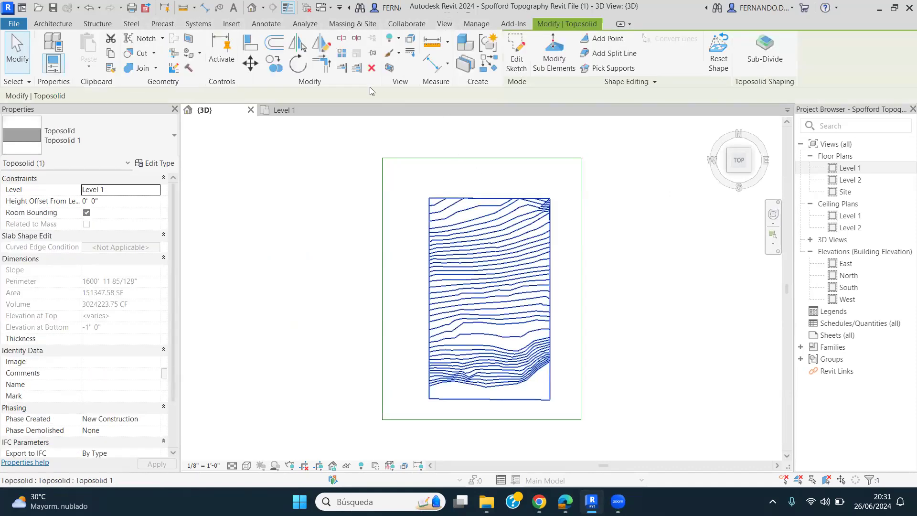
pyautogui.doubleClick(571, 26)
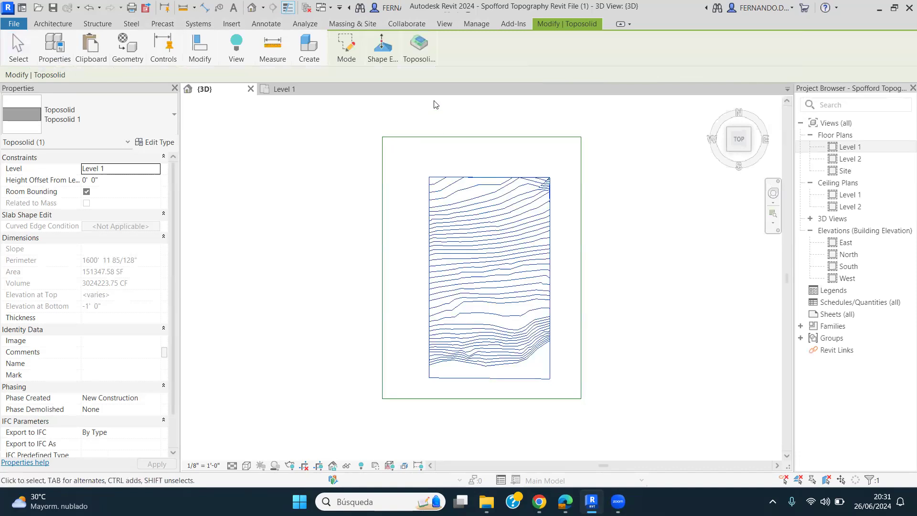
pyautogui.click(282, 151)
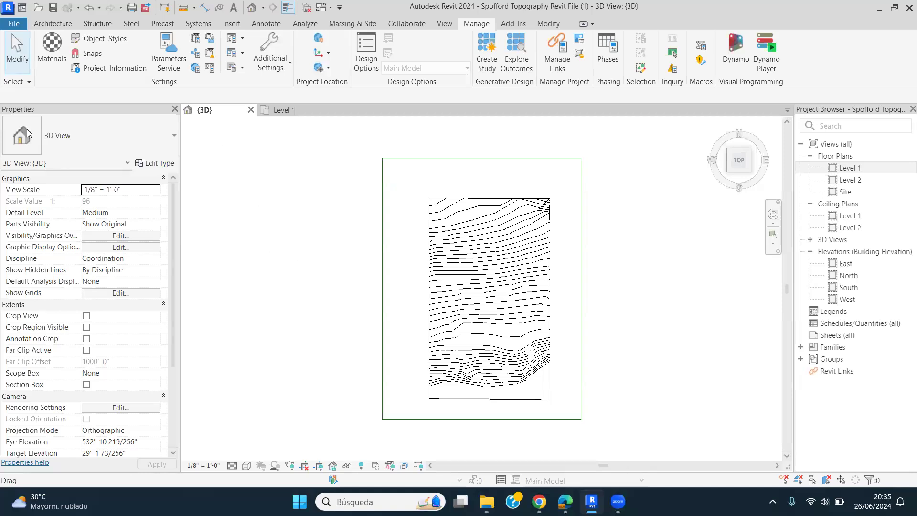
# - Create an in-place component in the Toposolid category, keeping the name Toposolid 1
pyautogui.click(50, 27)
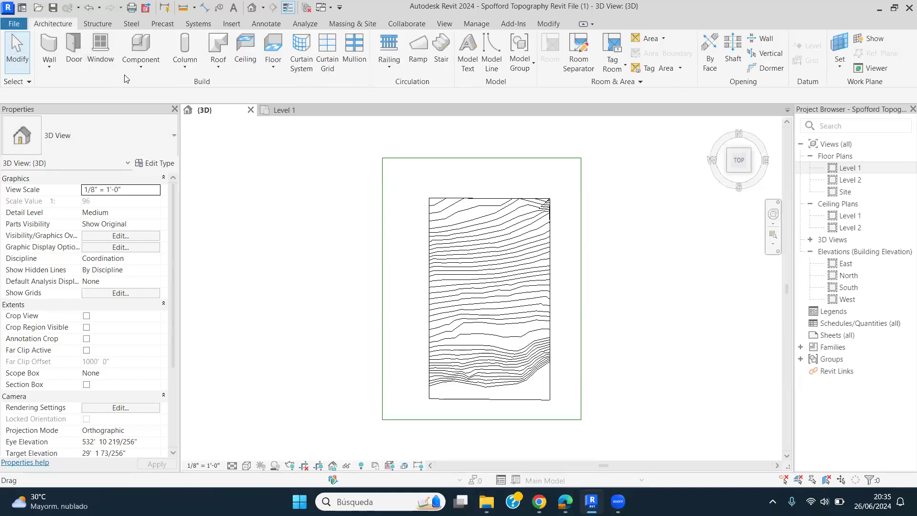
pyautogui.click(140, 61)
pyautogui.click(143, 114)
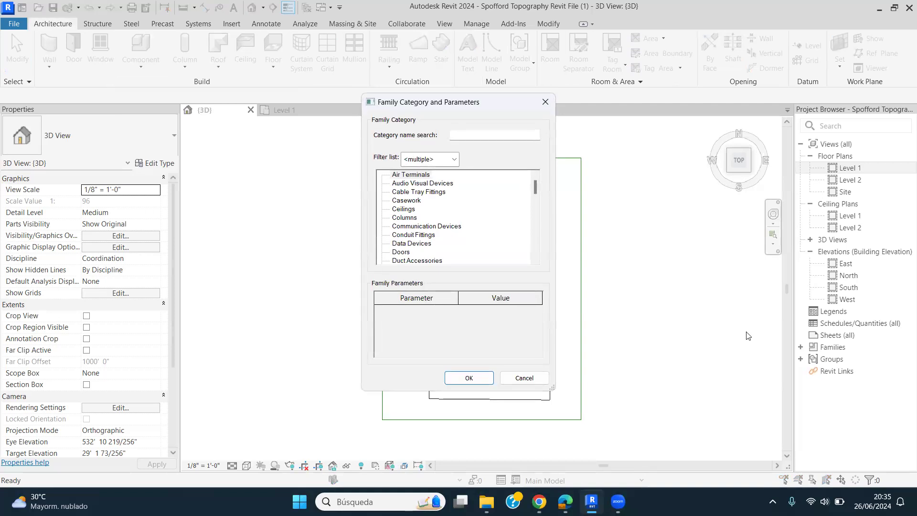
pyautogui.moveTo(535, 190); pyautogui.dragTo(528, 286)
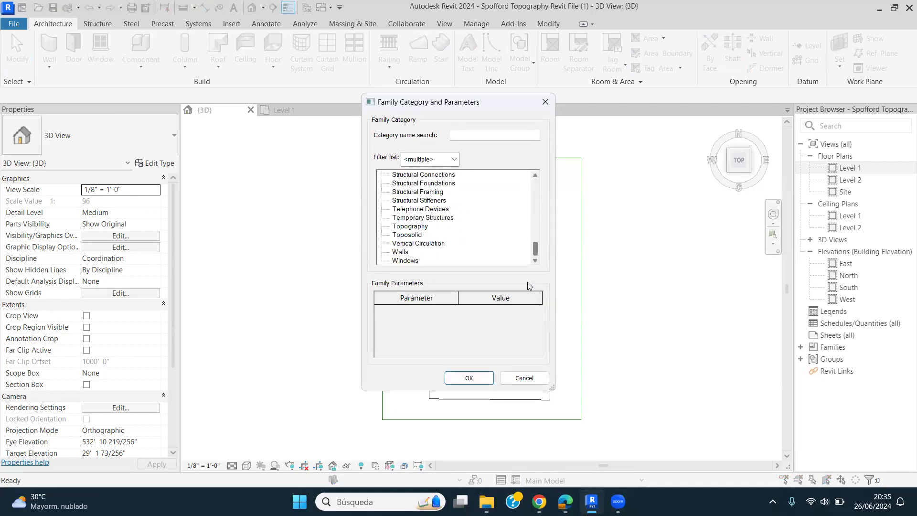
pyautogui.doubleClick(415, 234)
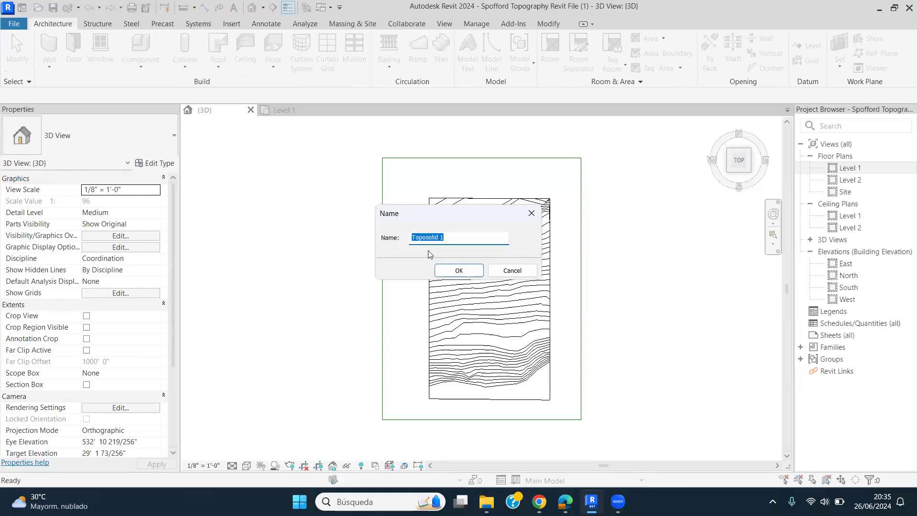
pyautogui.click(456, 270)
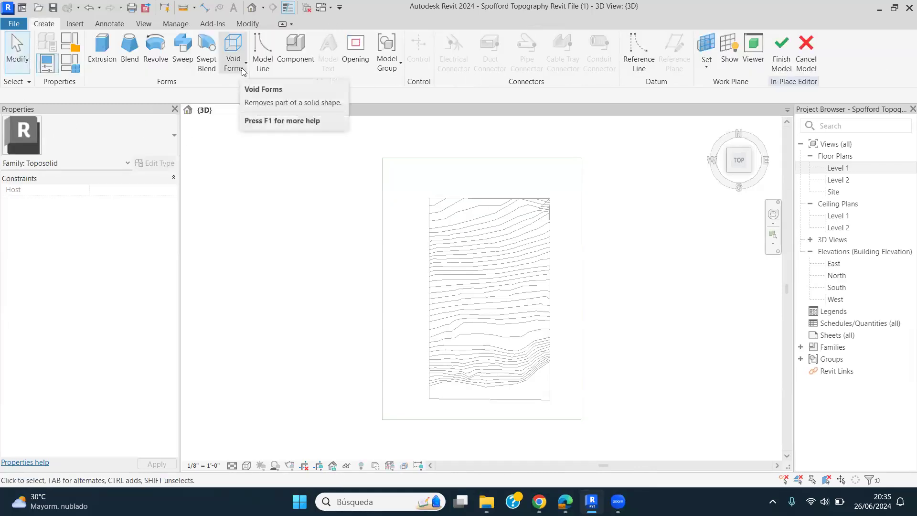
# - Start a void extrusion and set its work plane to Level 3
pyautogui.click(244, 68)
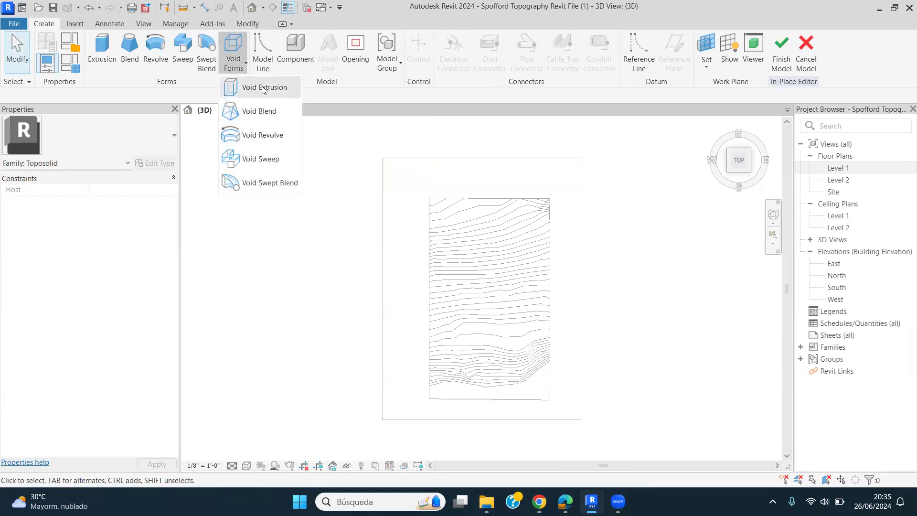
pyautogui.click(265, 87)
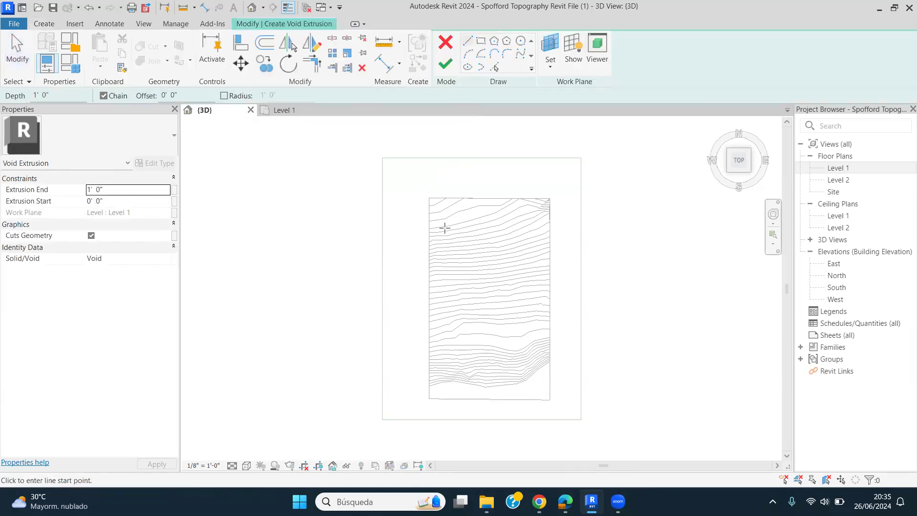
pyautogui.click(551, 67)
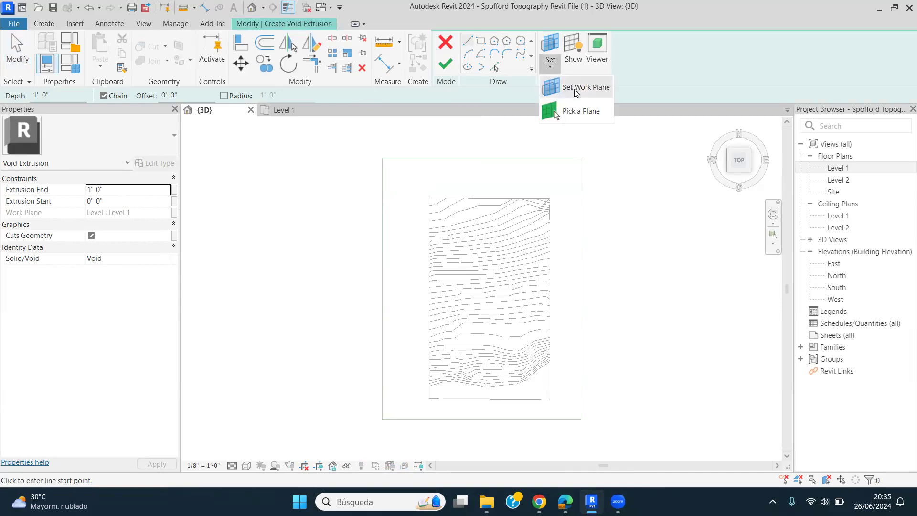
pyautogui.click(567, 87)
pyautogui.click(544, 249)
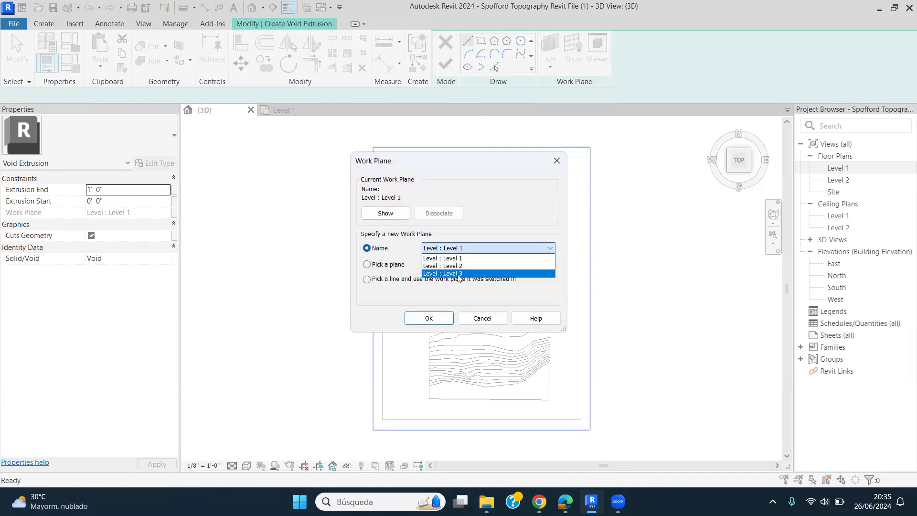
pyautogui.click(457, 274)
pyautogui.click(428, 318)
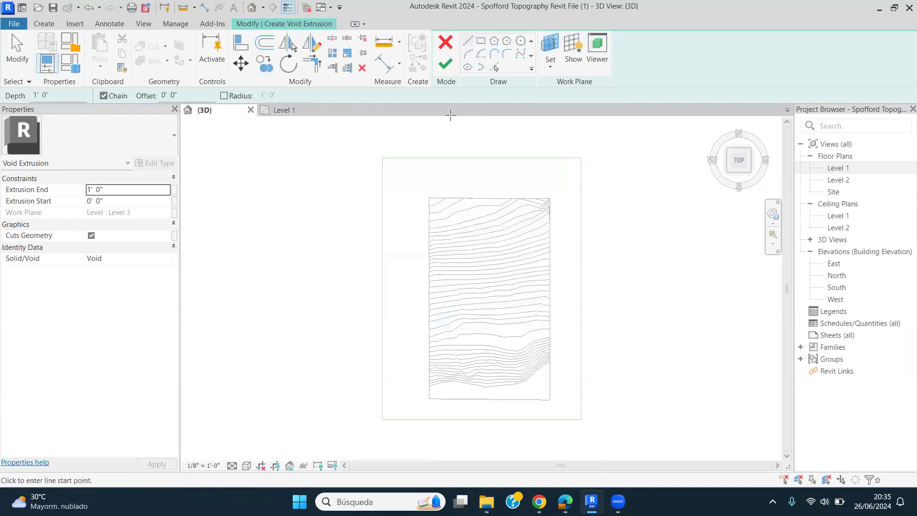
# - Sketch a rectangle about 224' by 100' over the northern part of the toposolid and finish the void extrusion
pyautogui.click(480, 41)
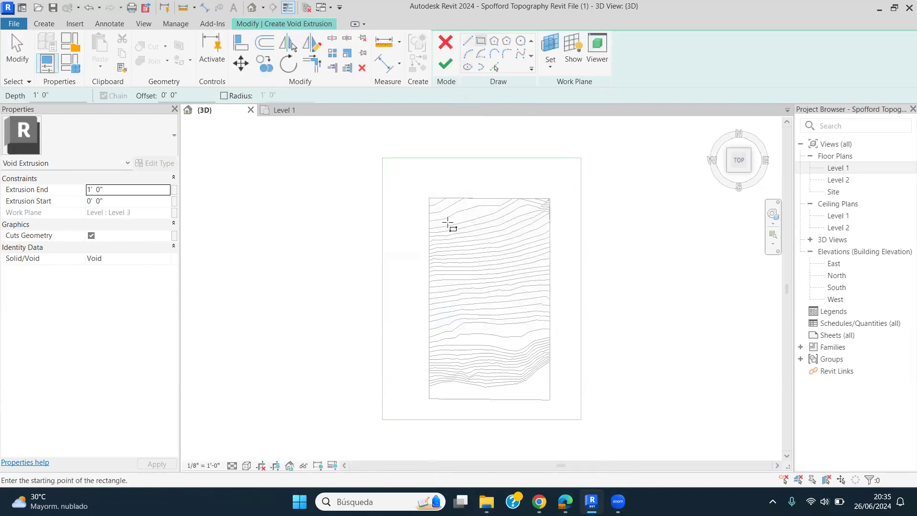
pyautogui.click(537, 263)
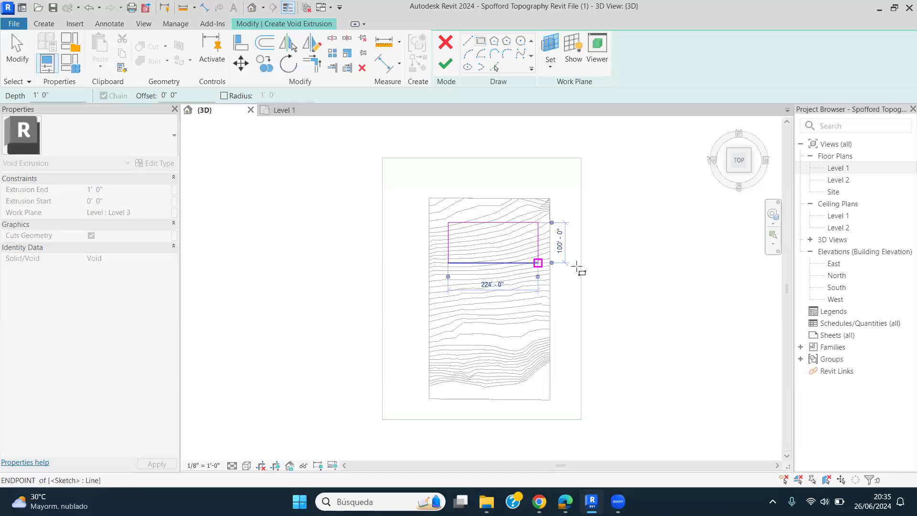
pyautogui.click(445, 65)
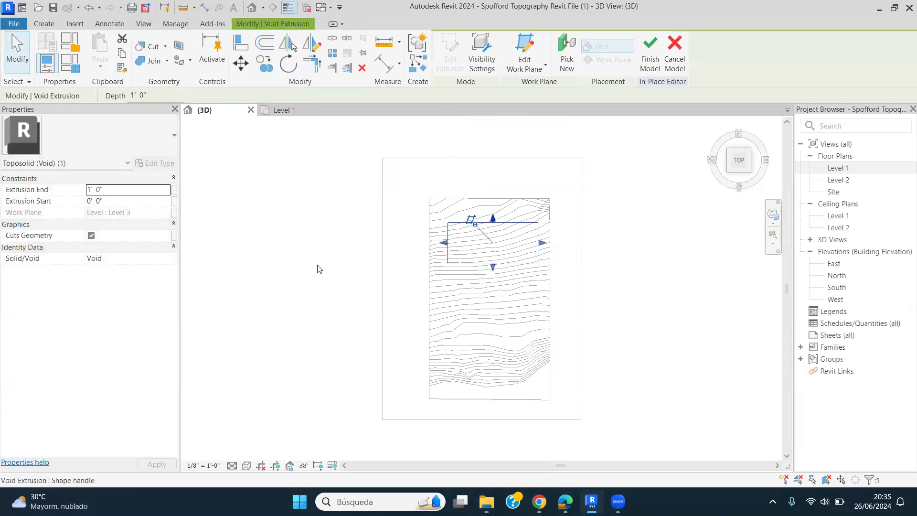
# - Stretch the top of the void extrusion upward, above the terrain, to about 21' 9" over Level 3
pyautogui.scroll(-3, 308, 272)
pyautogui.keyDown('shift'); pyautogui.moveTo(395, 400); pyautogui.dragTo(370, 291, button='middle'); pyautogui.keyUp('shift')
pyautogui.click(438, 318)
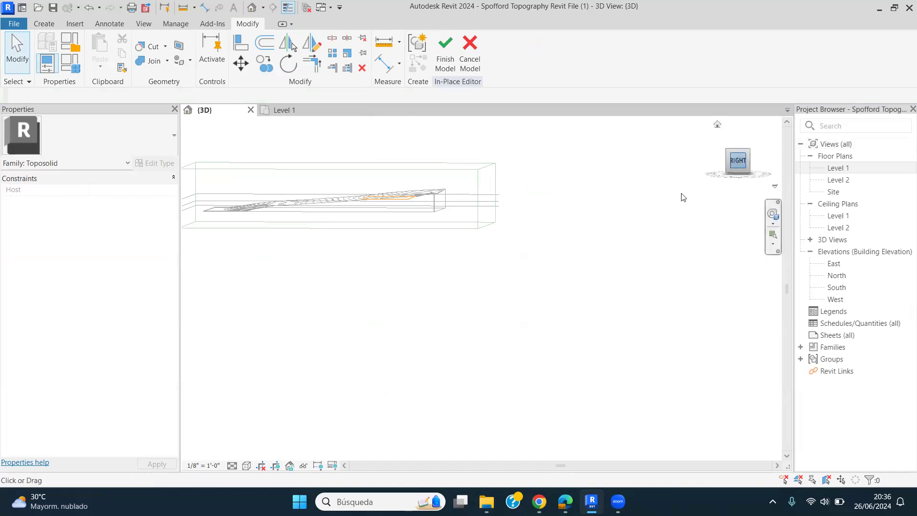
pyautogui.scroll(8, 506, 250)
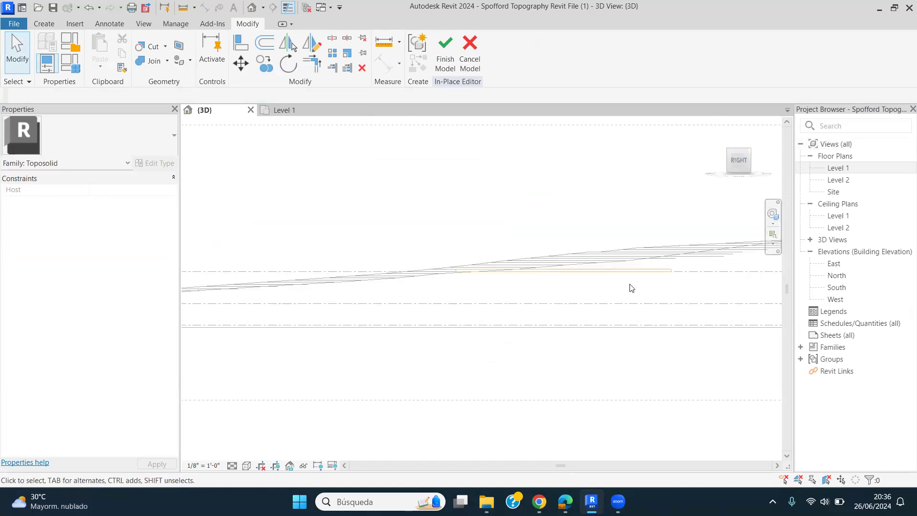
pyautogui.scroll(2, 628, 270)
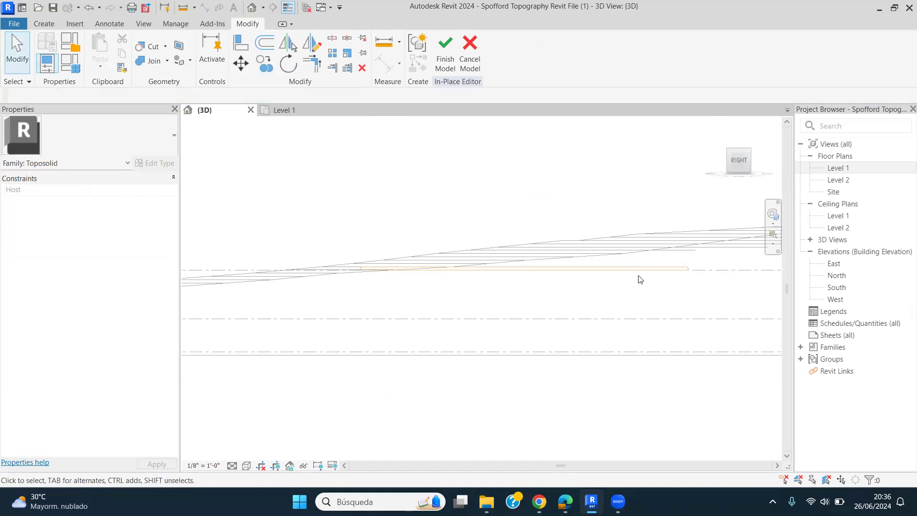
pyautogui.click(582, 268)
pyautogui.moveTo(525, 262); pyautogui.dragTo(532, 197)
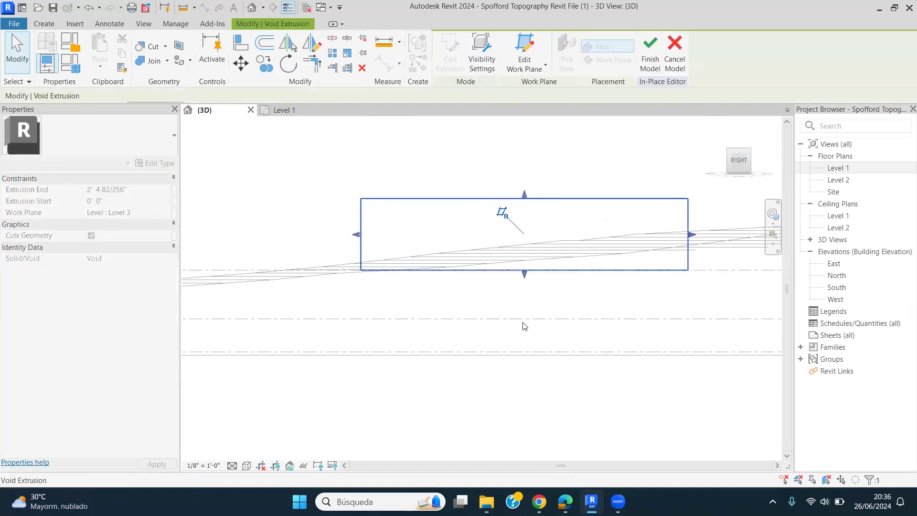
# - Try to finish the in-place model with the void extrusion as it stands
pyautogui.keyDown('shift'); pyautogui.moveTo(501, 283); pyautogui.dragTo(535, 292, button='middle'); pyautogui.keyUp('shift')
pyautogui.keyDown('shift'); pyautogui.moveTo(603, 341); pyautogui.dragTo(460, 257, button='middle'); pyautogui.keyUp('shift')
pyautogui.scroll(-2, 460, 257)
pyautogui.keyDown('shift'); pyautogui.moveTo(558, 315); pyautogui.dragTo(577, 321, button='middle'); pyautogui.keyUp('shift')
pyautogui.keyDown('shift'); pyautogui.moveTo(463, 296); pyautogui.dragTo(487, 382, button='middle'); pyautogui.keyUp('shift')
pyautogui.click(650, 53)
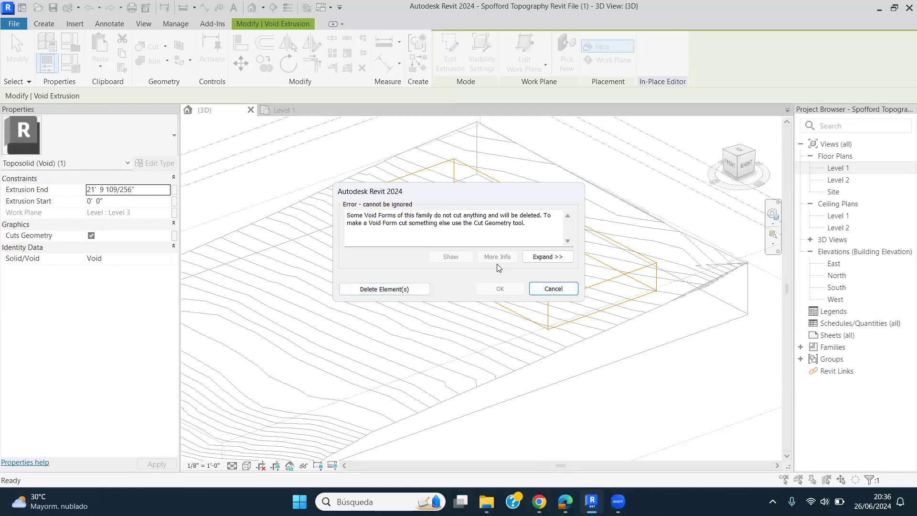
pyautogui.click(554, 292)
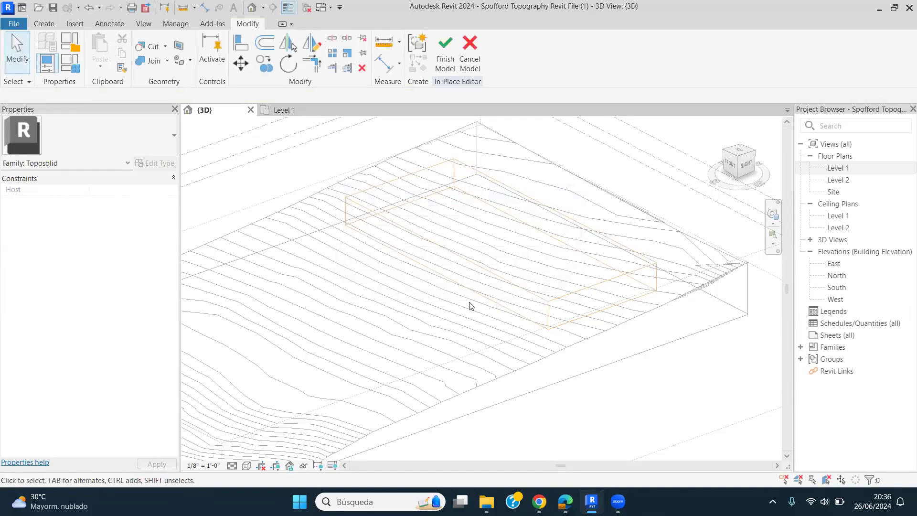
# - Cut the toposolid with the void extrusion using Cut Geometry, finish the in-place model and inspect the excavated pad
pyautogui.click(153, 48)
pyautogui.click(510, 341)
pyautogui.click(514, 285)
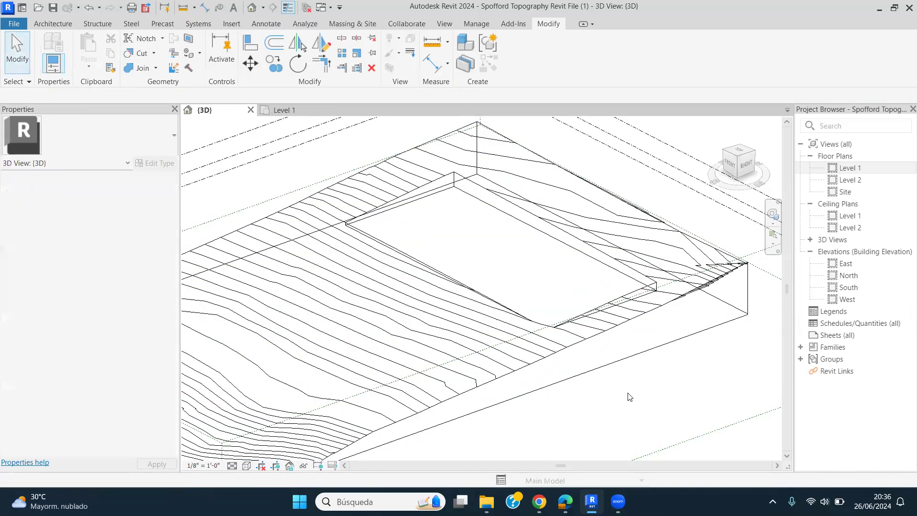
pyautogui.keyDown('shift'); pyautogui.moveTo(534, 389); pyautogui.dragTo(532, 241, button='middle'); pyautogui.keyUp('shift')
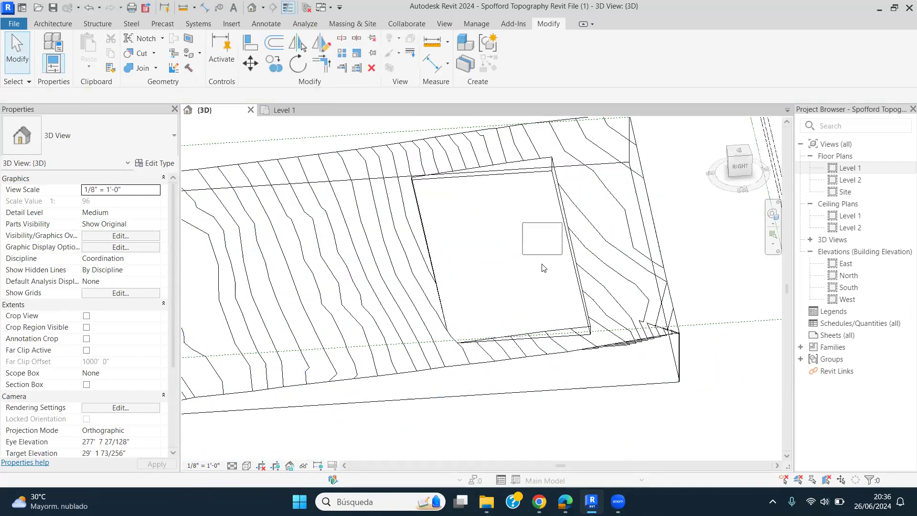
pyautogui.scroll(-2, 541, 323)
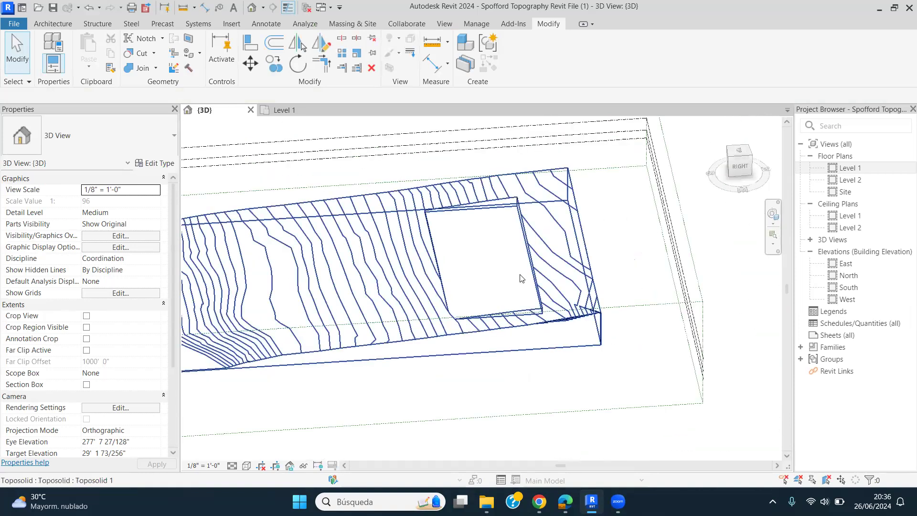
# - Reopen the in-place void in the toposolid for editing and enter the sketch of its void extrusion
pyautogui.keyDown('shift'); pyautogui.moveTo(516, 270); pyautogui.dragTo(548, 280, button='middle'); pyautogui.keyUp('shift')
pyautogui.scroll(-2, 564, 260)
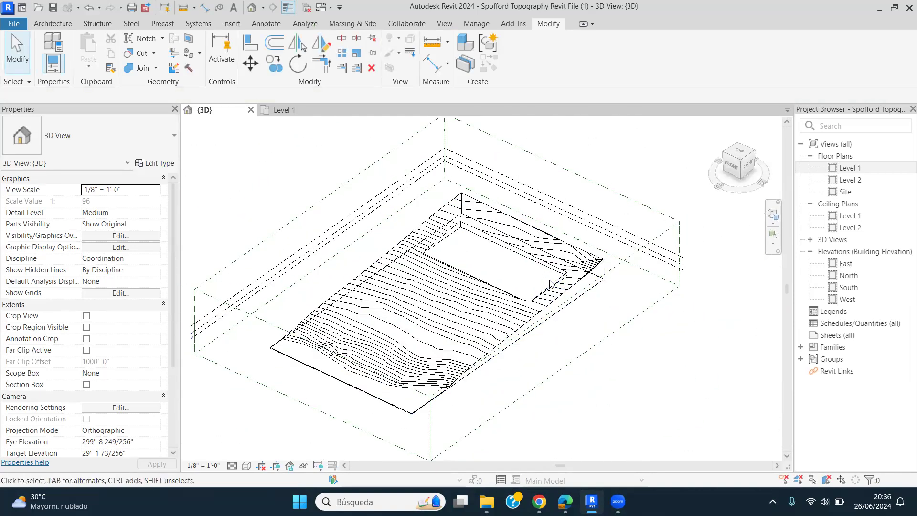
pyautogui.click(550, 284)
pyautogui.click(518, 51)
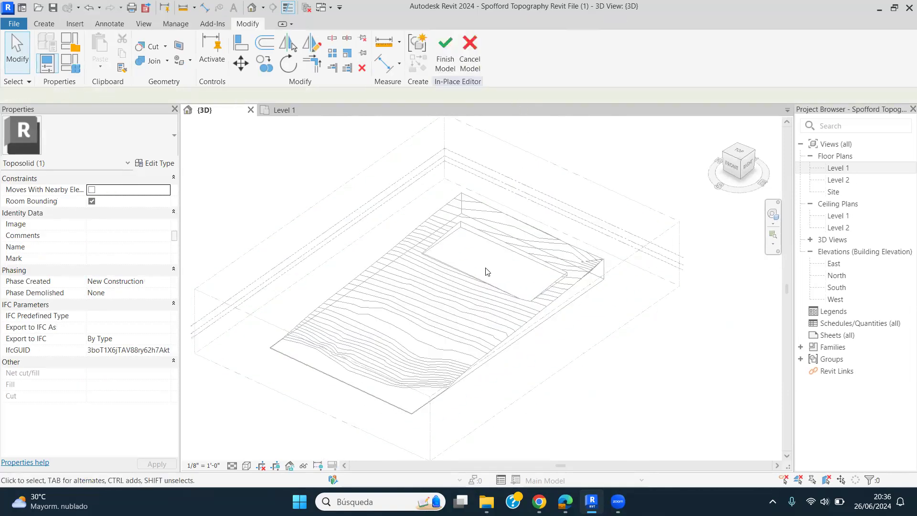
pyautogui.click(481, 277)
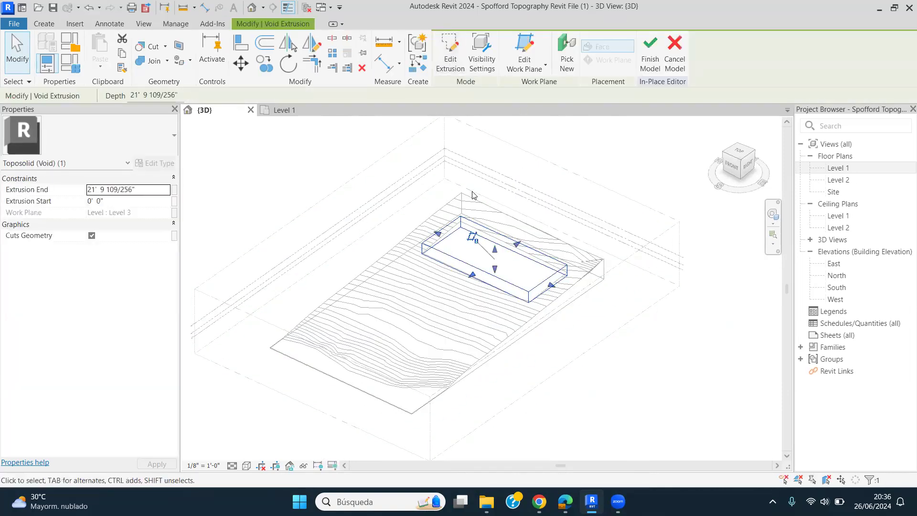
pyautogui.click(450, 51)
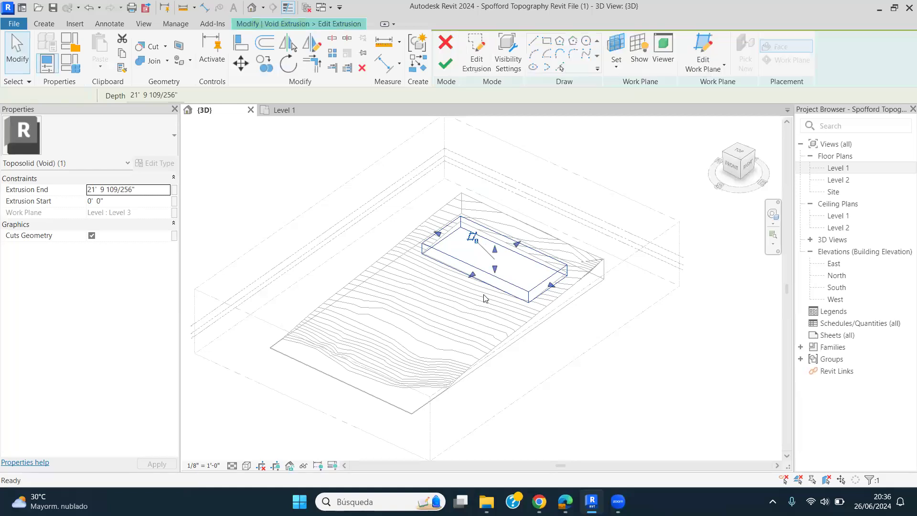
# - Move the void sketch's southern edge inward to 80' from the northern edge, pull in the western edge, and finish the sketch and in-place model
pyautogui.scroll(3, 455, 317)
pyautogui.click(438, 299)
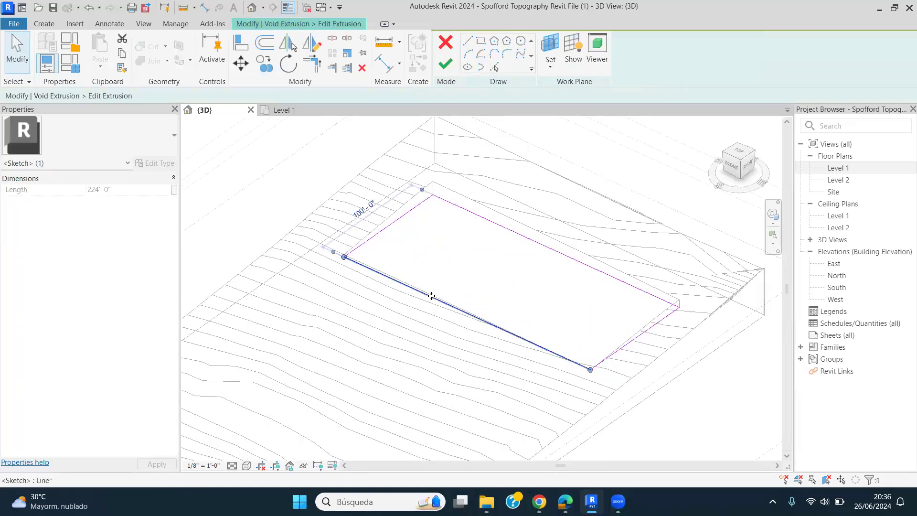
pyautogui.moveTo(446, 281); pyautogui.dragTo(445, 282)
pyautogui.click(402, 216)
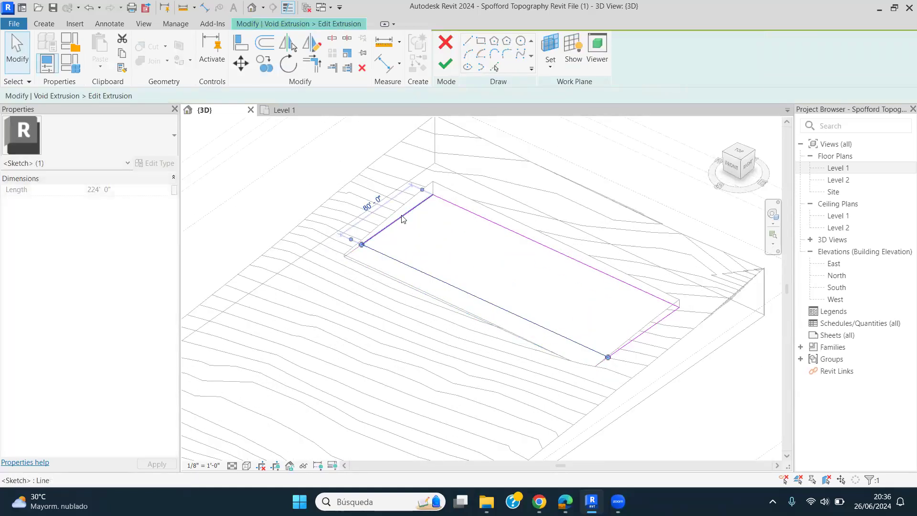
pyautogui.moveTo(401, 216); pyautogui.dragTo(428, 229)
pyautogui.click(445, 64)
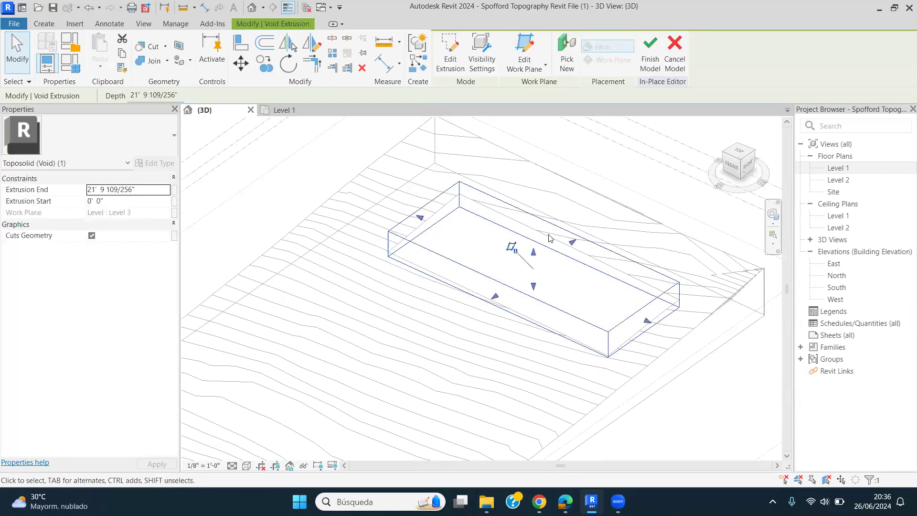
pyautogui.click(650, 47)
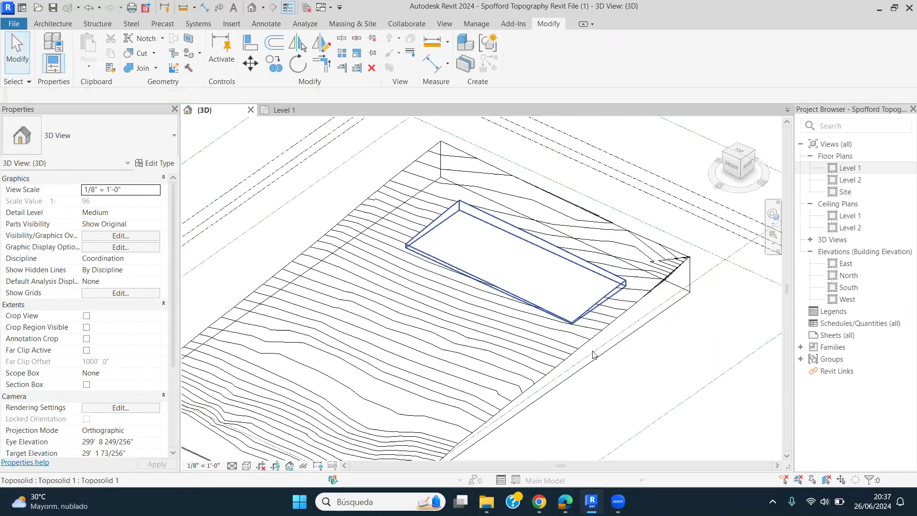
pyautogui.keyDown('shift'); pyautogui.moveTo(633, 351); pyautogui.dragTo(498, 279, button='middle'); pyautogui.keyUp('shift')
pyautogui.keyDown('shift'); pyautogui.moveTo(528, 356); pyautogui.dragTo(659, 343, button='middle'); pyautogui.keyUp('shift')
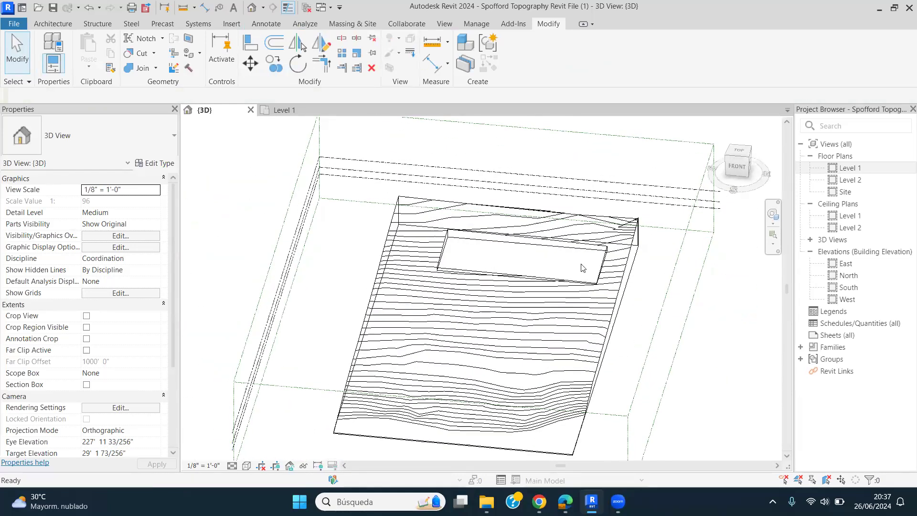
pyautogui.keyDown('shift'); pyautogui.moveTo(607, 325); pyautogui.dragTo(540, 379, button='middle'); pyautogui.keyUp('shift')
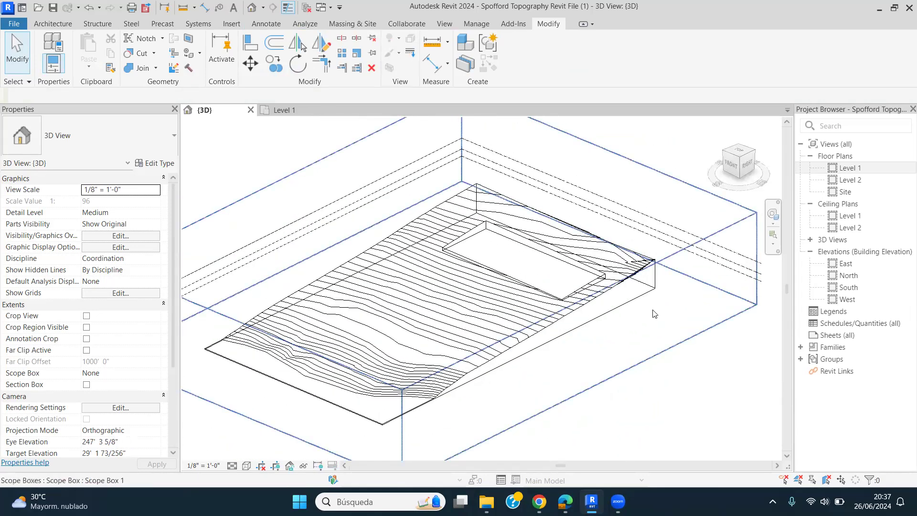
pyautogui.scroll(3, 616, 368)
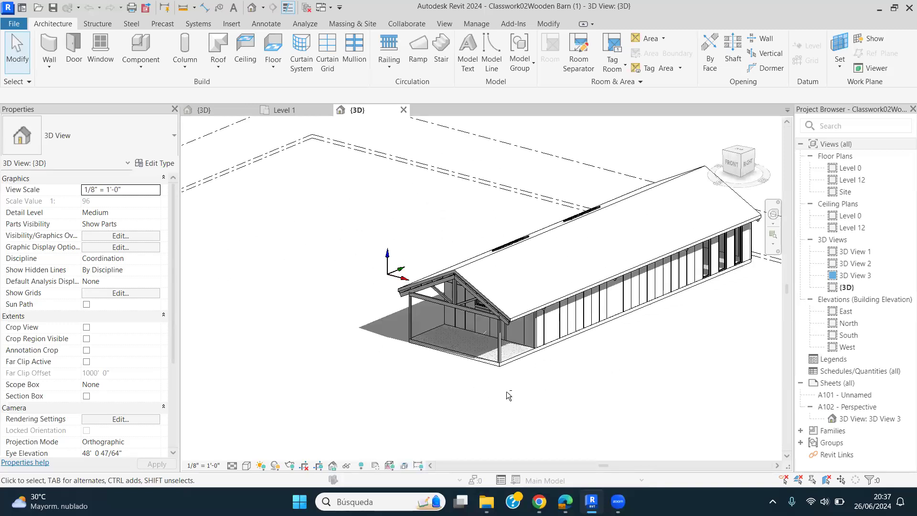
# - Show the Classwork02Wooden Barn project's 3D view from the front, select the whole barn and copy it
pyautogui.keyDown('shift'); pyautogui.moveTo(419, 321); pyautogui.dragTo(537, 320, button='middle'); pyautogui.keyUp('shift')
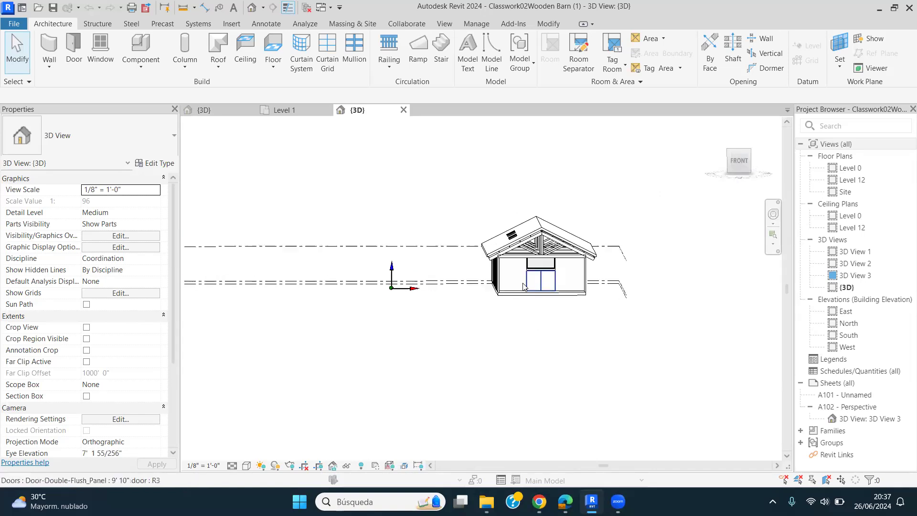
pyautogui.scroll(1, 523, 284)
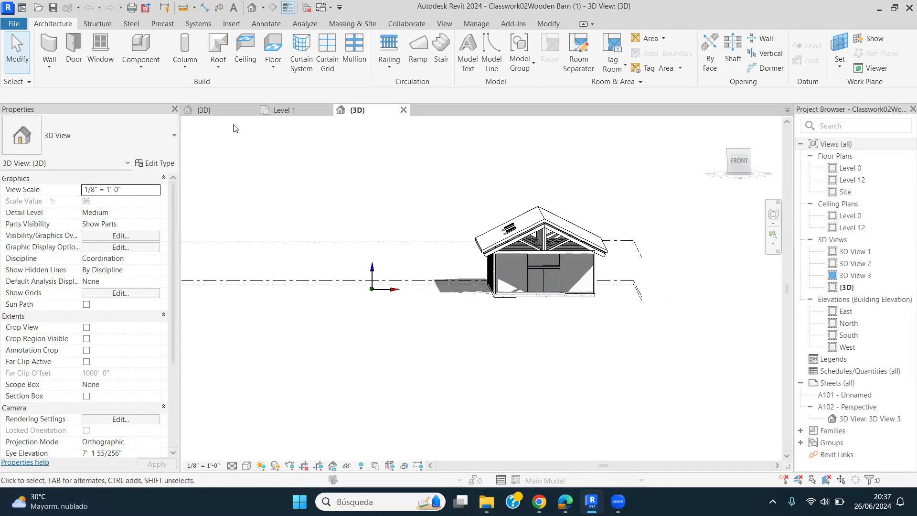
pyautogui.click(221, 111)
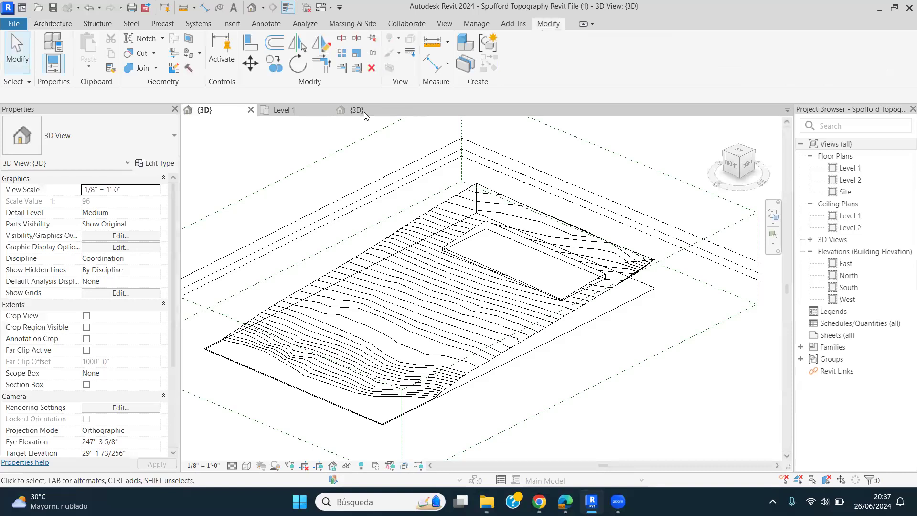
pyautogui.click(364, 111)
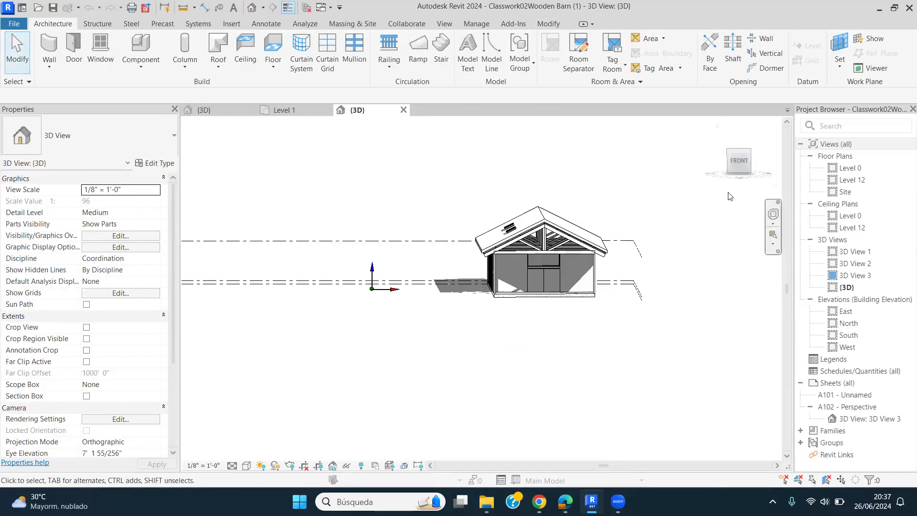
pyautogui.scroll(-4, 667, 283)
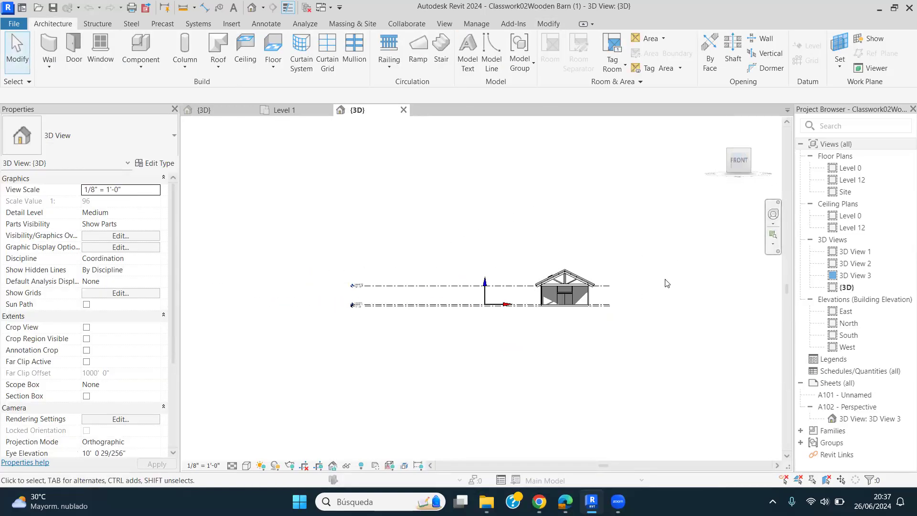
pyautogui.scroll(5, 667, 283)
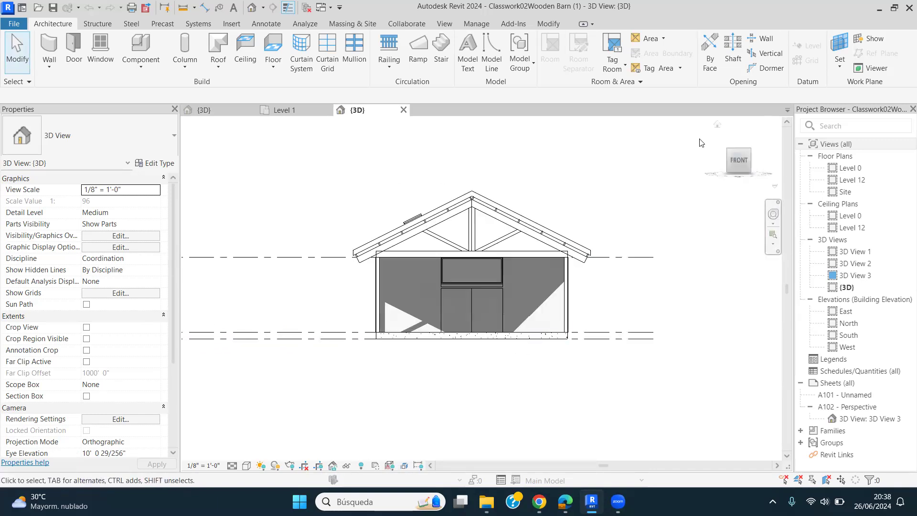
pyautogui.scroll(1, 382, 335)
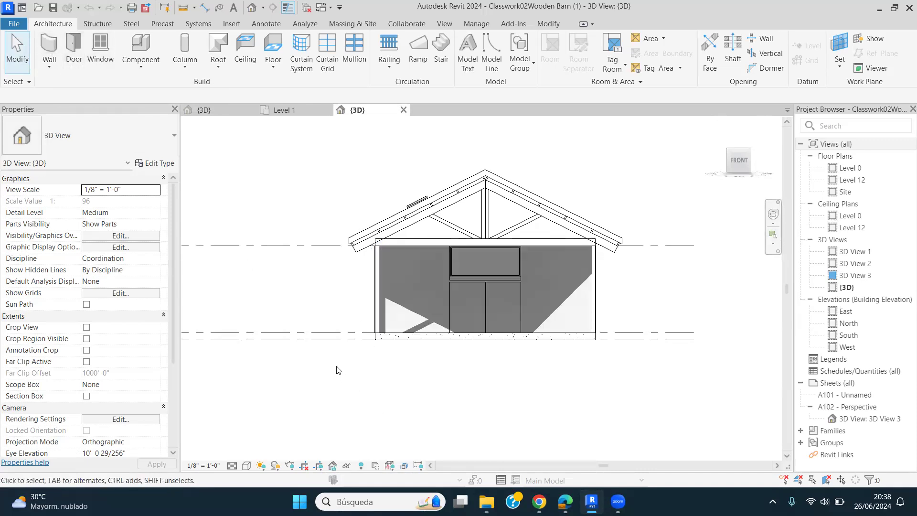
pyautogui.moveTo(324, 380); pyautogui.dragTo(645, 161)
pyautogui.moveTo(650, 394); pyautogui.dragTo(650, 394)
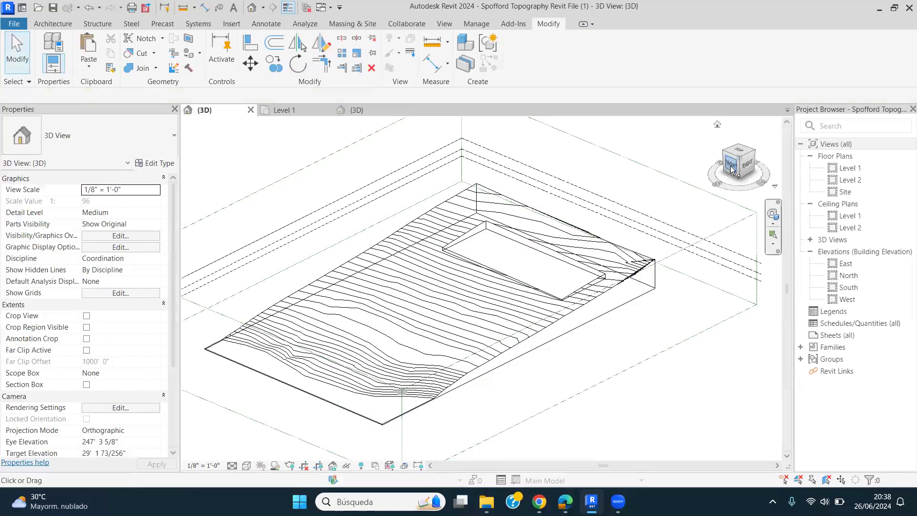
# - Paste the barn into the Spofford topography project's front 3D view, accept the duplicate types, and place it at the toposolid's base
pyautogui.click(731, 169)
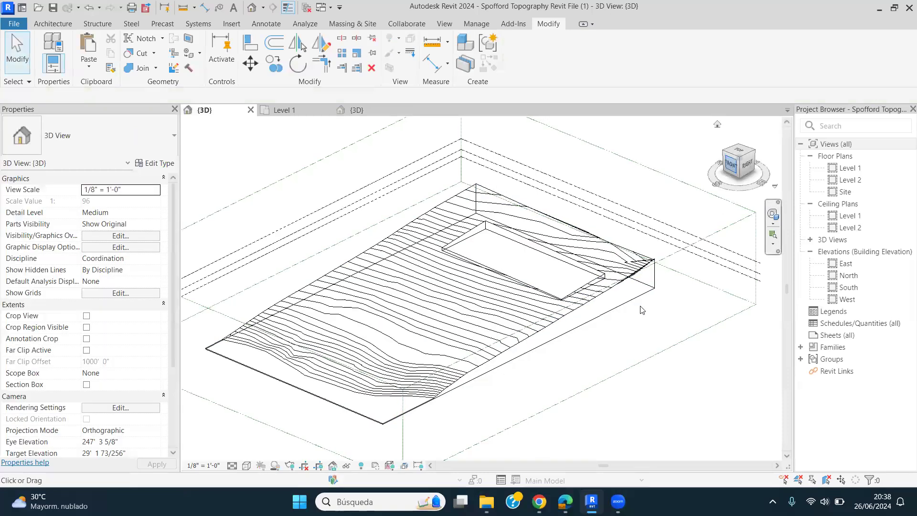
pyautogui.scroll(3, 499, 256)
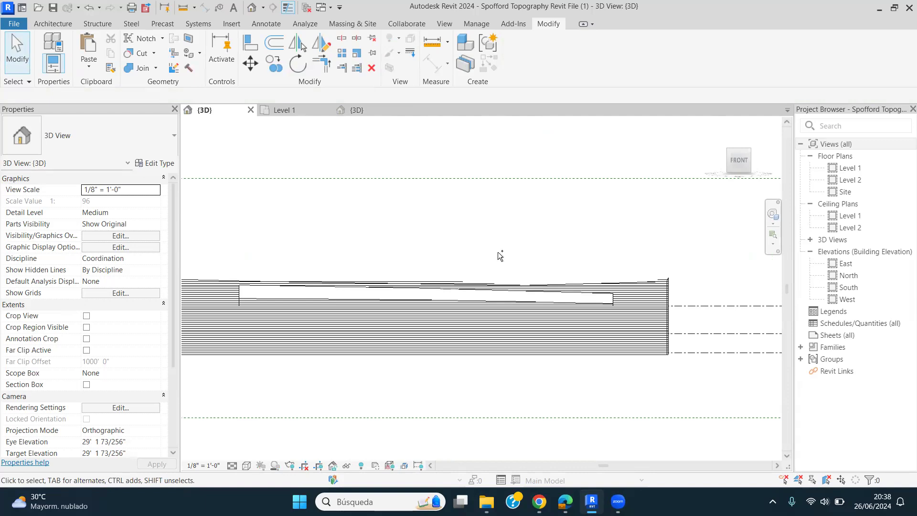
pyautogui.hotkey('ctrl', 'v')
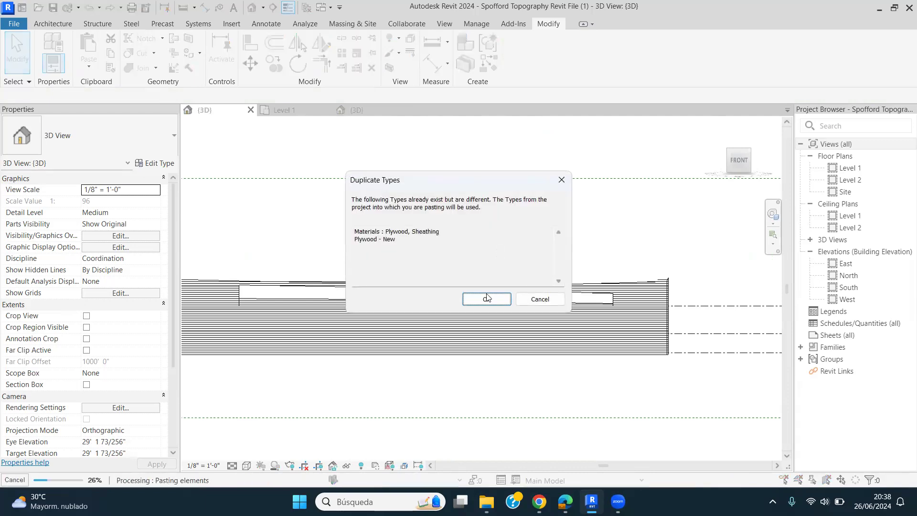
pyautogui.click(487, 300)
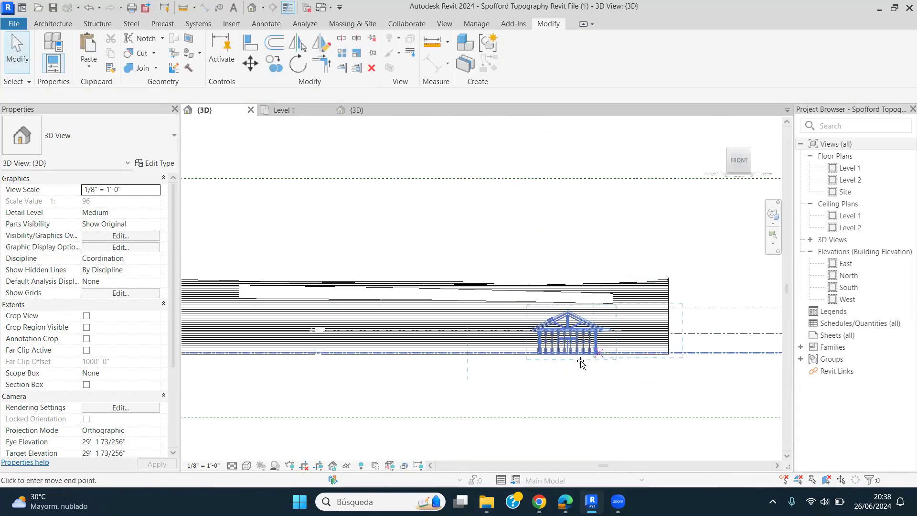
pyautogui.scroll(5, 581, 362)
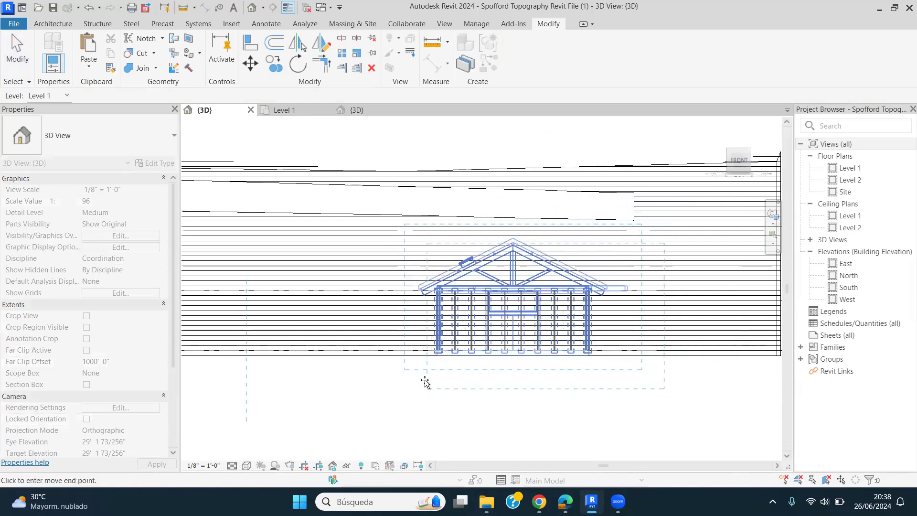
pyautogui.scroll(3, 412, 379)
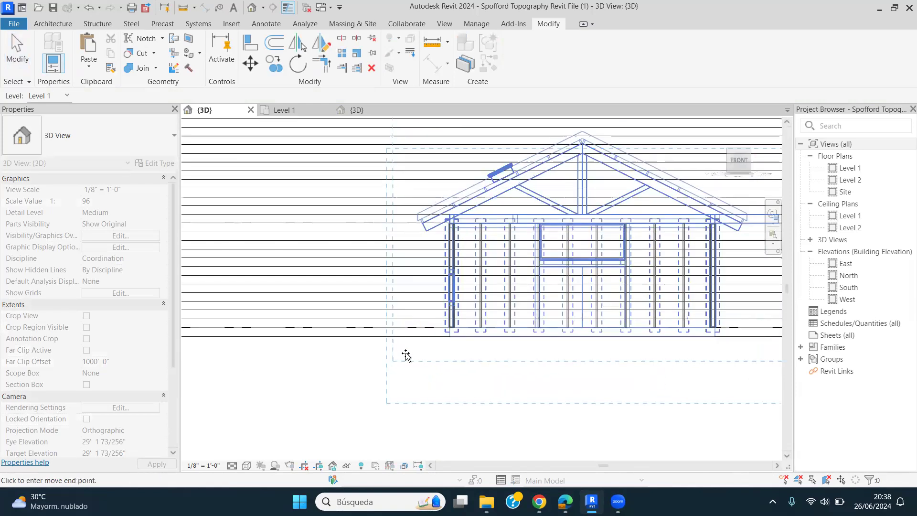
pyautogui.scroll(6, 406, 356)
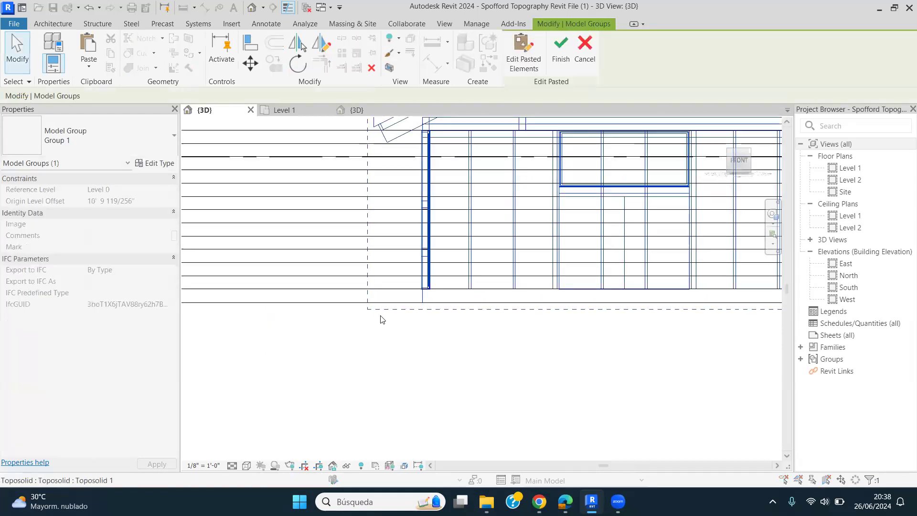
# - Finish pasting the barn group and accept the warning about identical instances
pyautogui.scroll(-5, 382, 319)
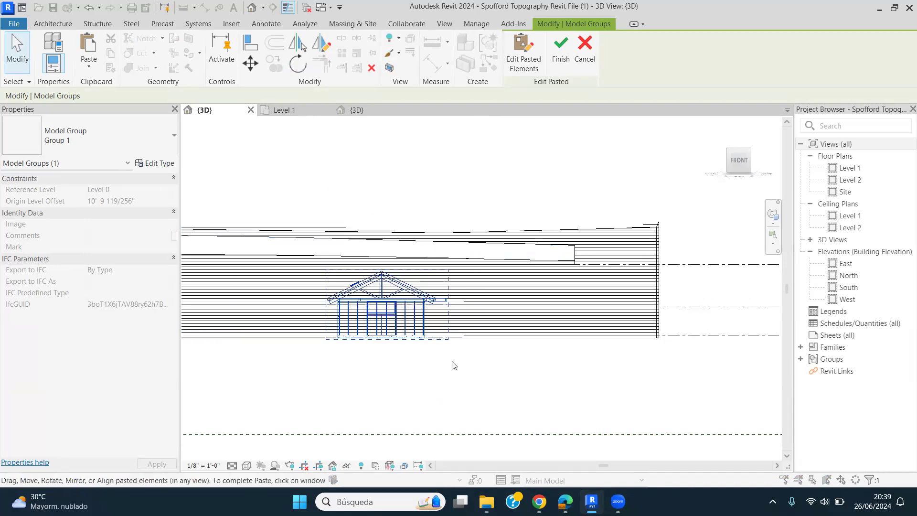
pyautogui.click(390, 331)
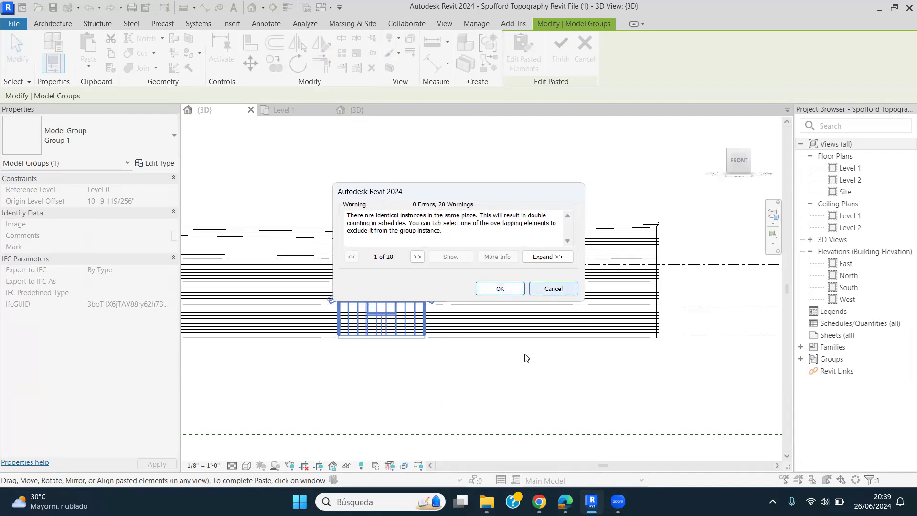
pyautogui.click(547, 289)
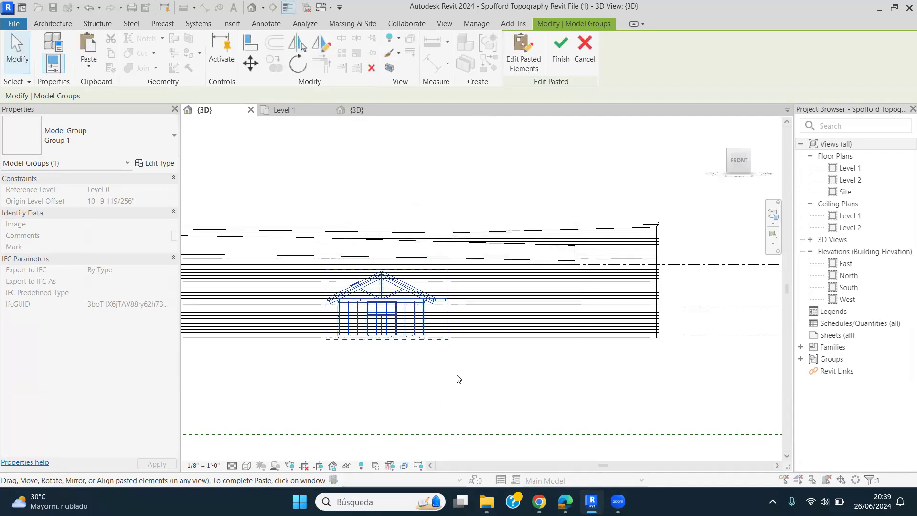
pyautogui.click(562, 58)
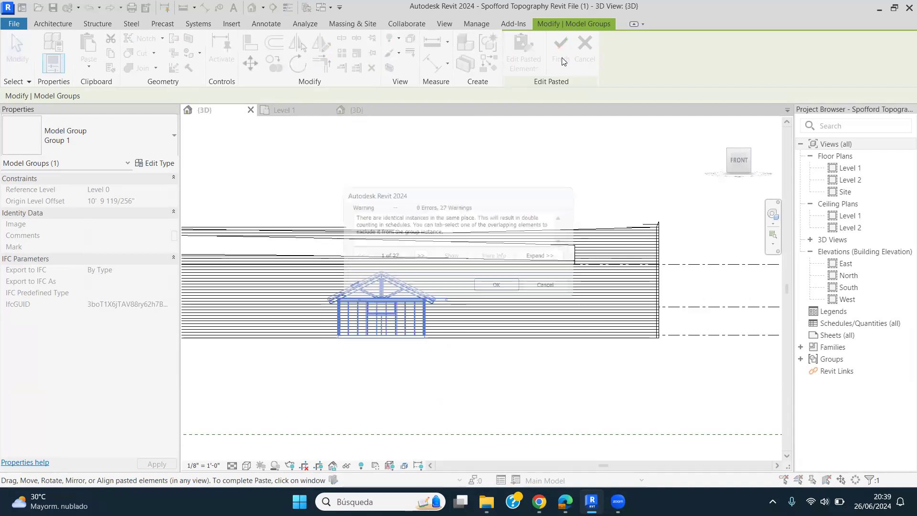
pyautogui.click(494, 289)
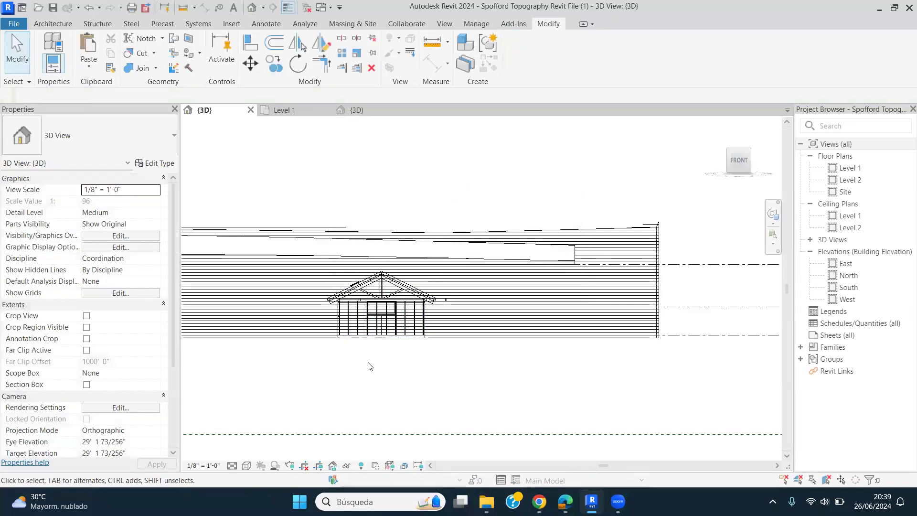
# - Select the whole barn and move it unconstrained from its lower right corner up to the Level 3 line, beyond the toposolid's right end
pyautogui.moveTo(302, 366); pyautogui.dragTo(482, 297)
pyautogui.scroll(2, 466, 300)
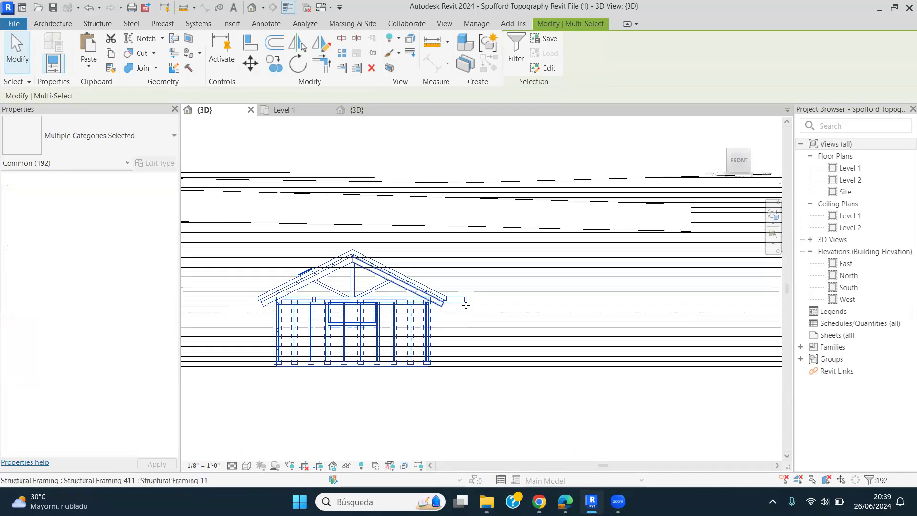
pyautogui.scroll(1, 463, 299)
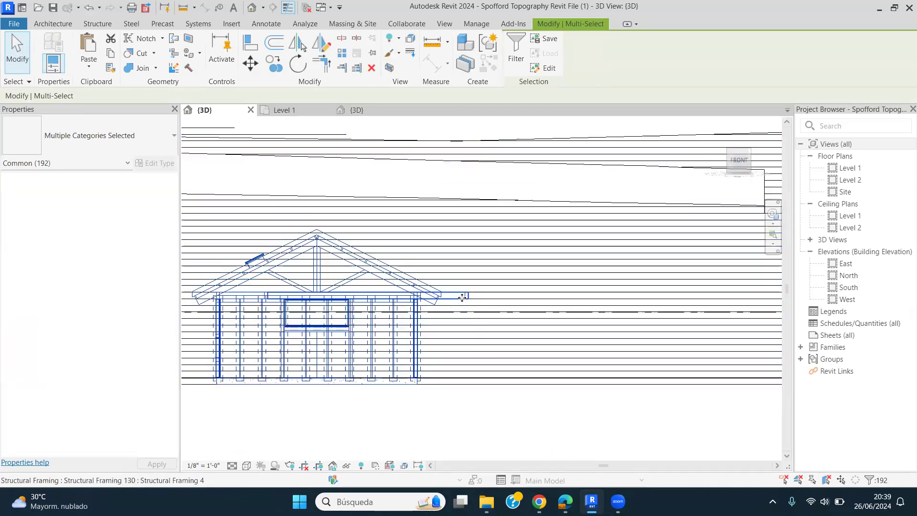
pyautogui.scroll(-1, 465, 297)
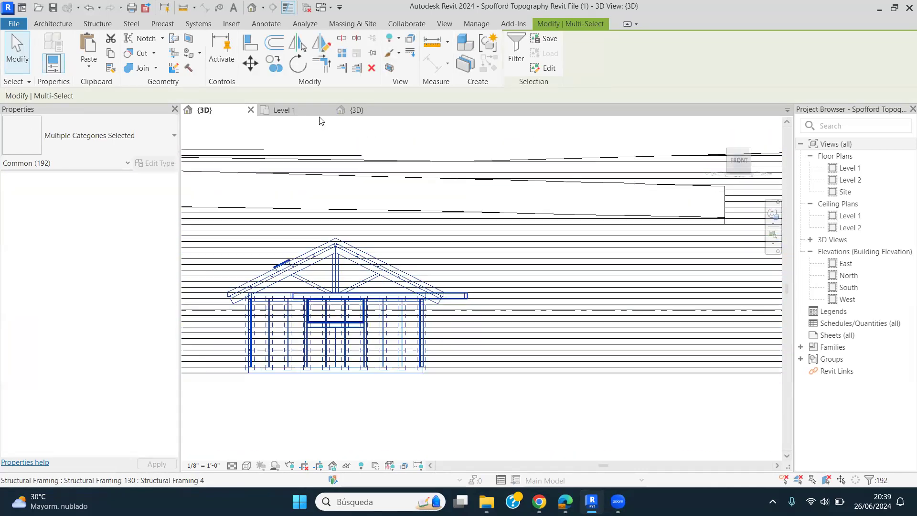
pyautogui.click(248, 69)
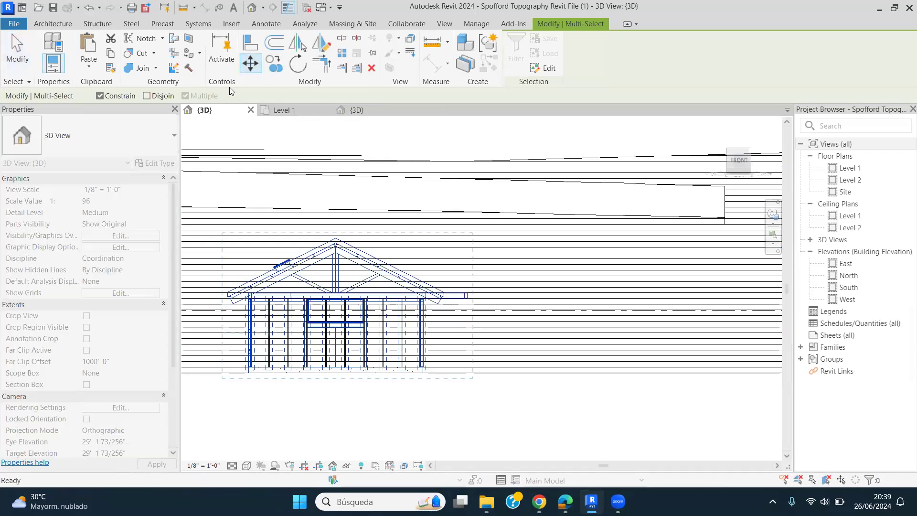
pyautogui.click(423, 371)
pyautogui.click(101, 96)
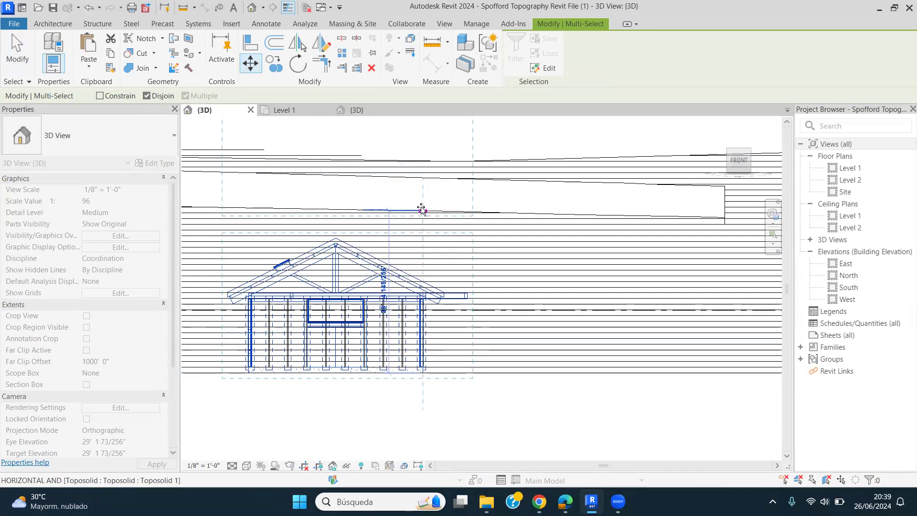
pyautogui.scroll(-4, 422, 205)
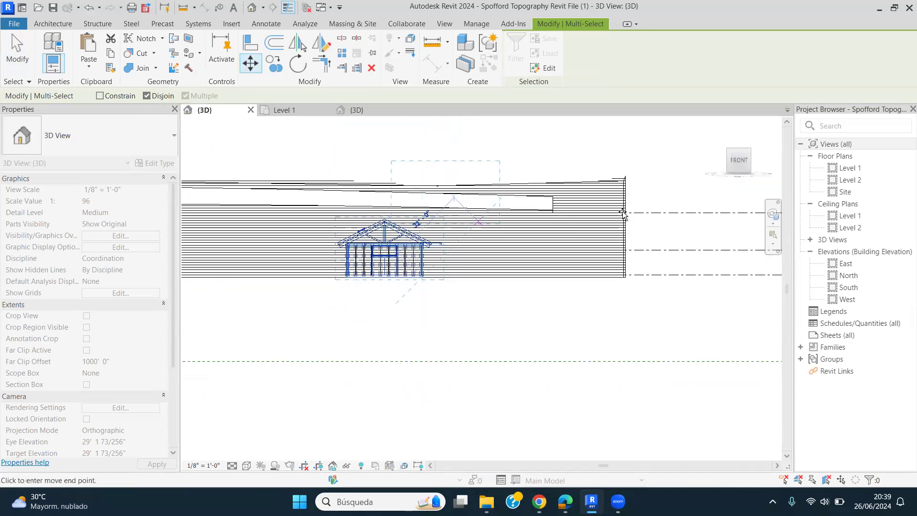
pyautogui.click(658, 211)
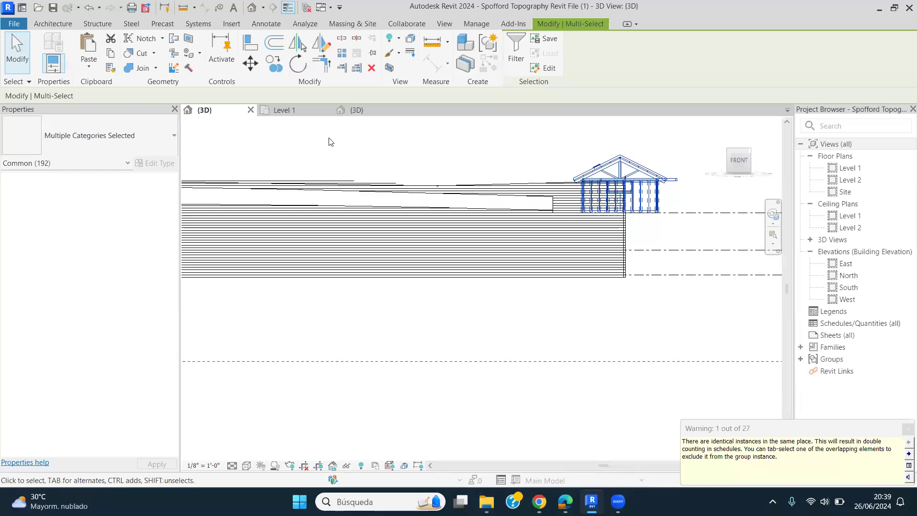
# - Move the barn back horizontally along the Level 3 line by about 87', over the toposolid, and clear the selection
pyautogui.click(657, 212)
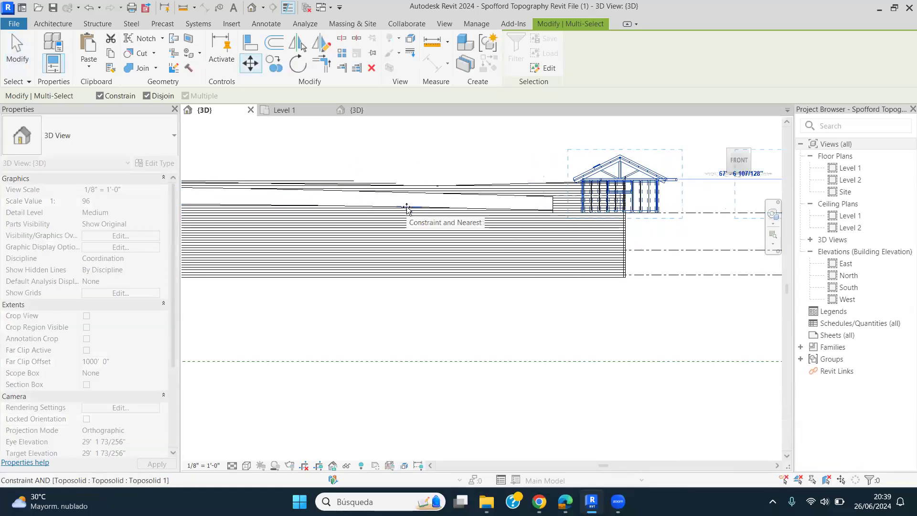
pyautogui.scroll(3, 432, 198)
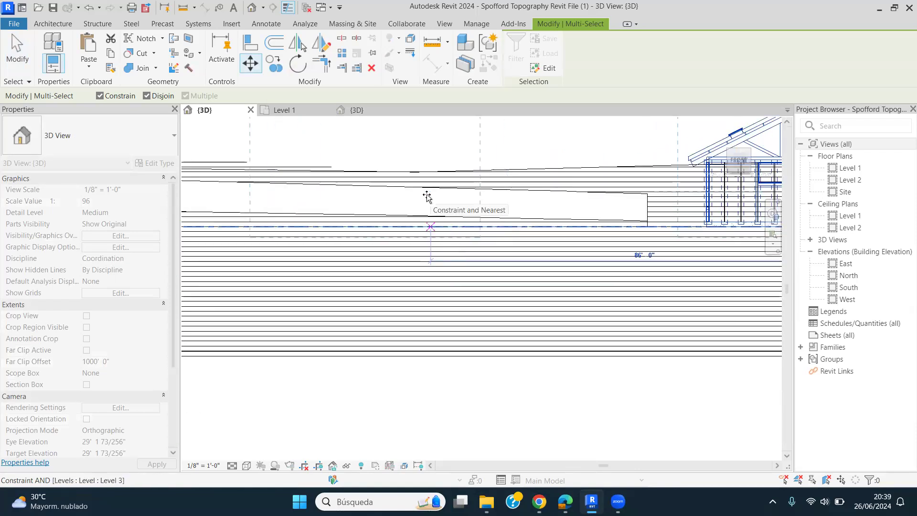
pyautogui.click(426, 227)
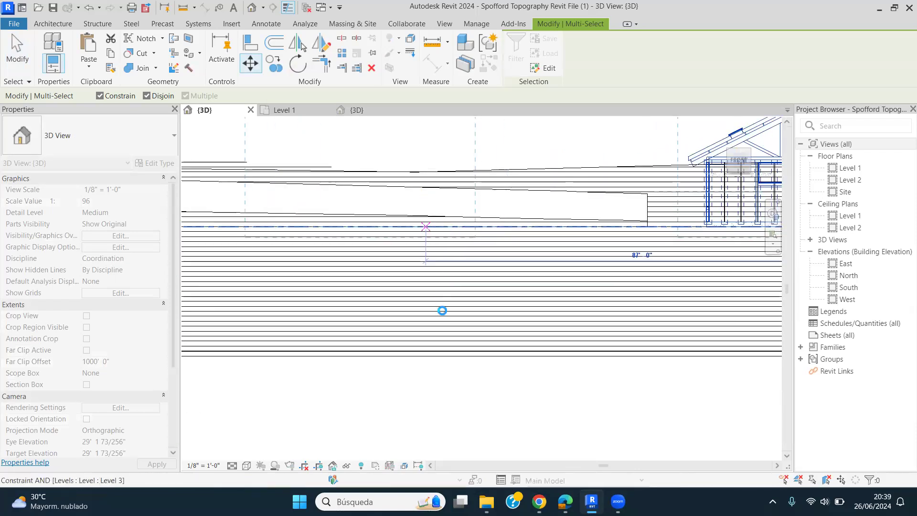
pyautogui.scroll(-5, 443, 315)
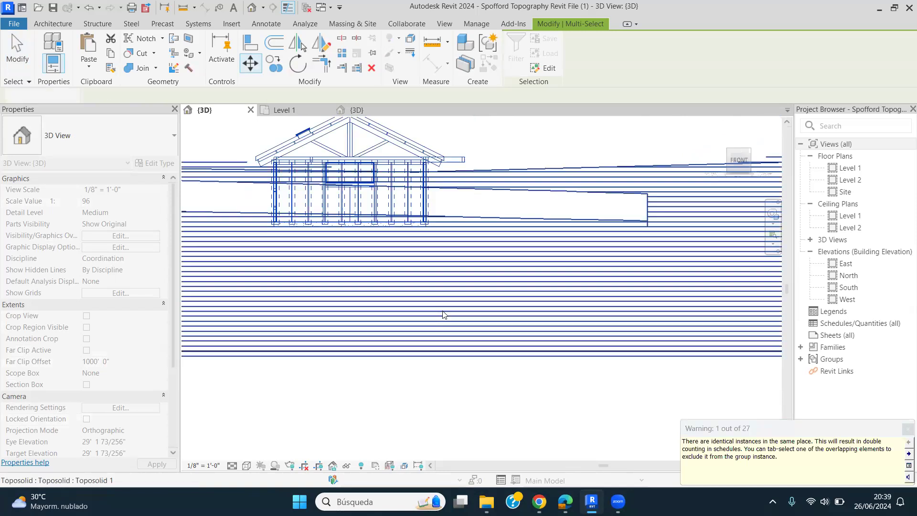
pyautogui.press('Escape')
pyautogui.scroll(-2, 429, 232)
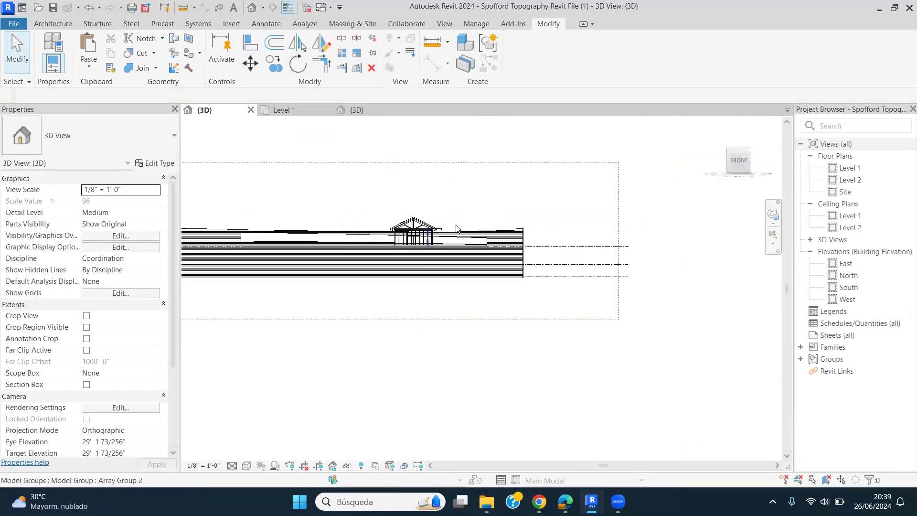
# - Show the model from above, select the whole barn and move it, constrained to one axis, clear of the toposolid and scope box
pyautogui.keyDown('shift'); pyautogui.moveTo(473, 218); pyautogui.dragTo(374, 411, button='middle'); pyautogui.keyUp('shift')
pyautogui.scroll(-5, 456, 299)
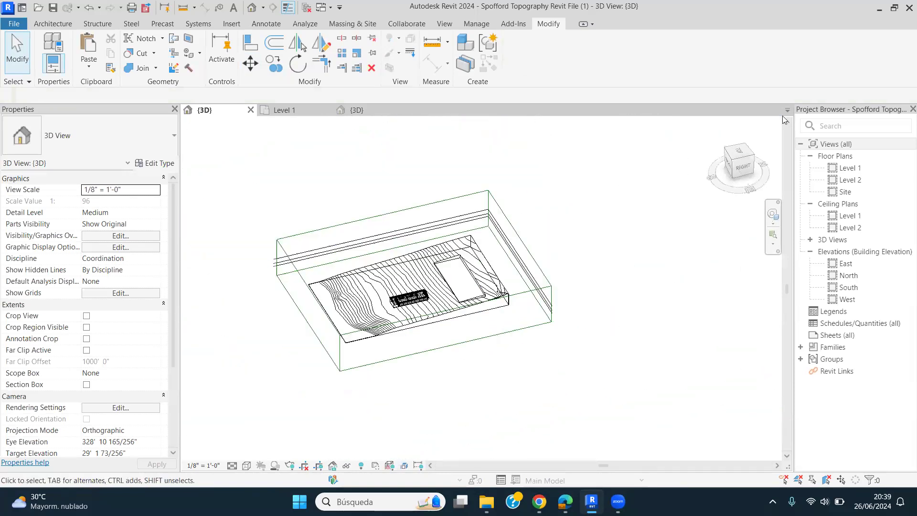
pyautogui.moveTo(431, 351); pyautogui.dragTo(454, 354, button='middle')
pyautogui.scroll(4, 382, 265)
pyautogui.scroll(1, 380, 385)
pyautogui.moveTo(375, 377); pyautogui.dragTo(499, 246)
pyautogui.scroll(-2, 361, 281)
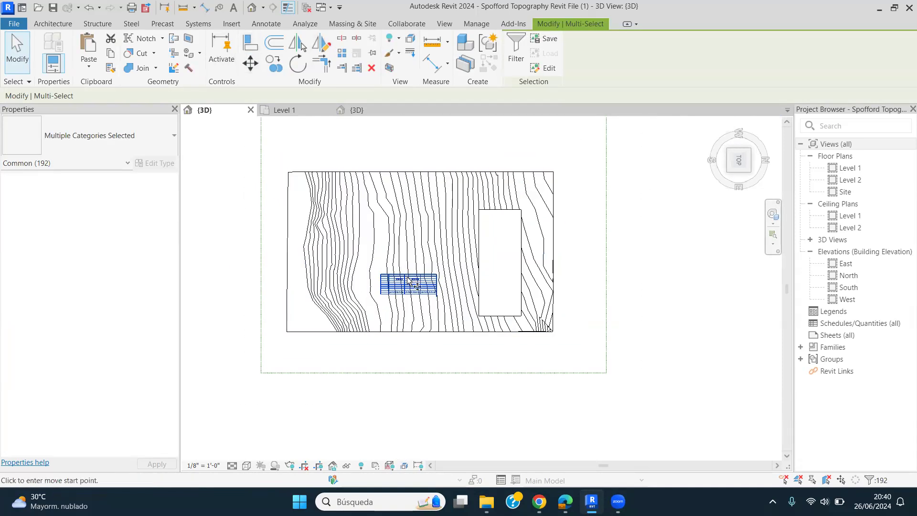
pyautogui.click(250, 62)
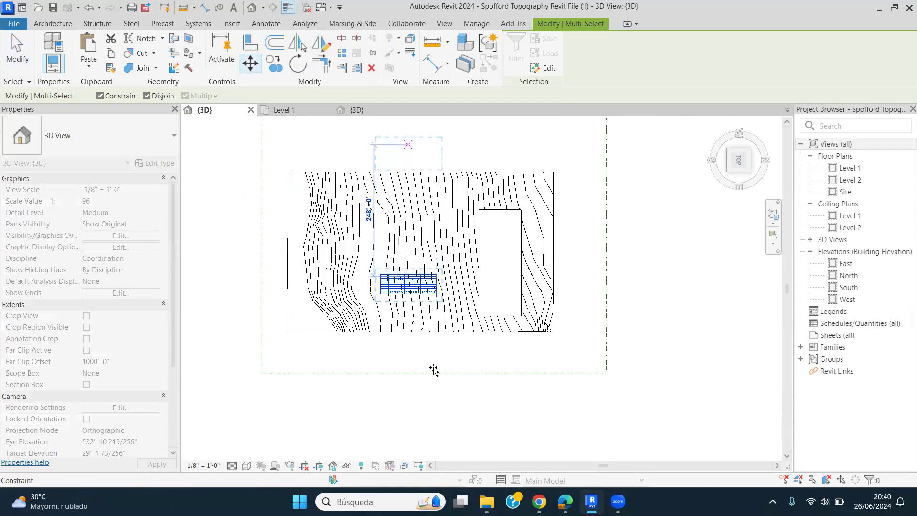
pyautogui.scroll(-3, 420, 368)
pyautogui.click(450, 195)
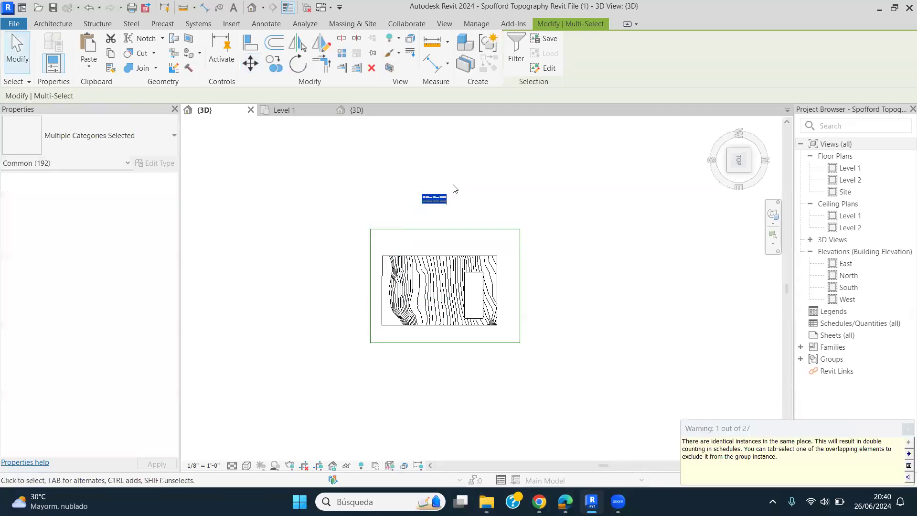
# - Rotate the barn by 90° about its centre so its length runs parallel to the excavated pad
pyautogui.scroll(5, 435, 220)
pyautogui.press('r')
pyautogui.press('o')
pyautogui.scroll(-2, 347, 269)
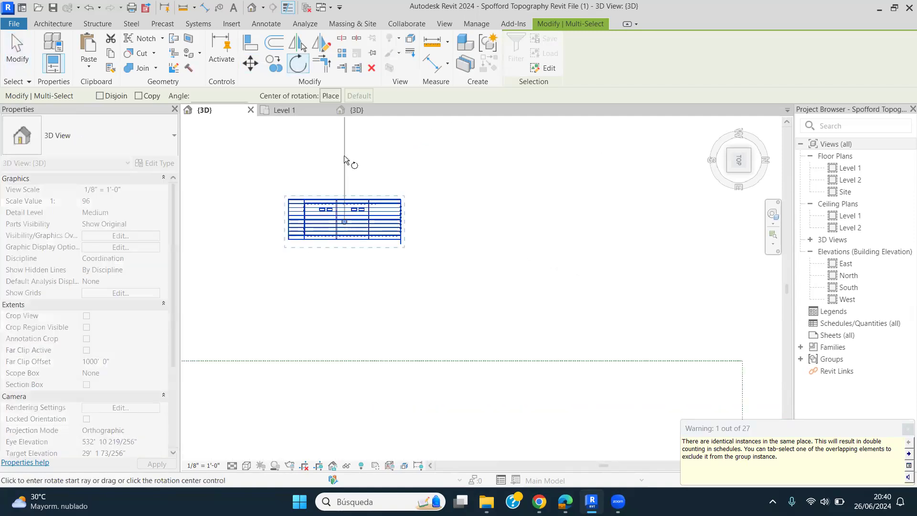
pyautogui.click(345, 156)
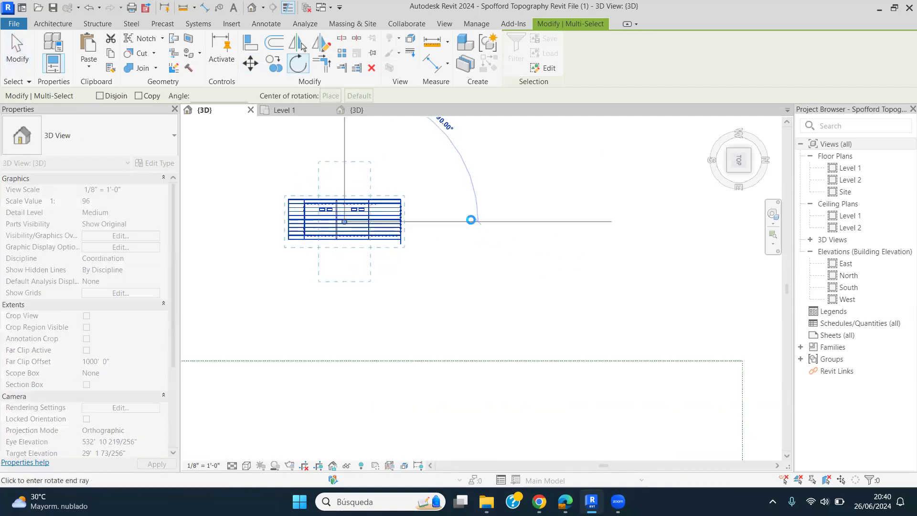
pyautogui.click(484, 298)
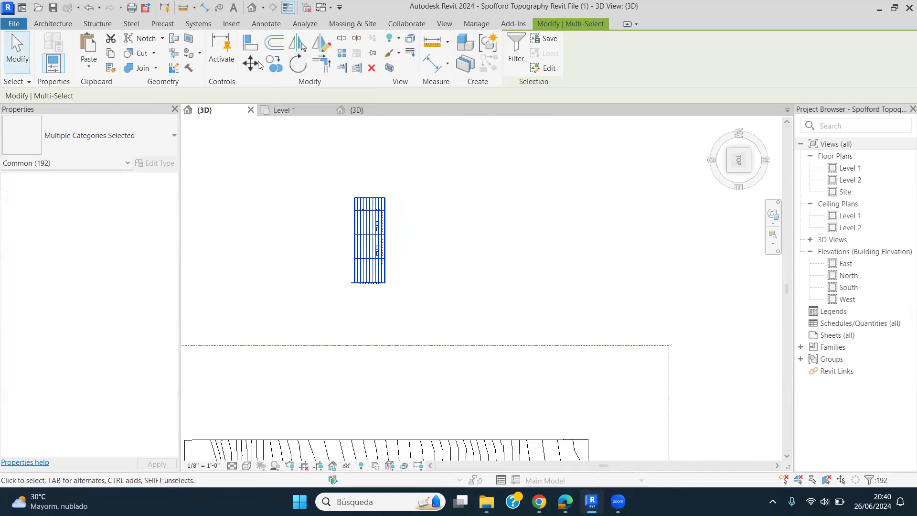
# - Move the rotated barn without constraint into the middle of the excavated rectangular pad and clear the selection
pyautogui.click(385, 198)
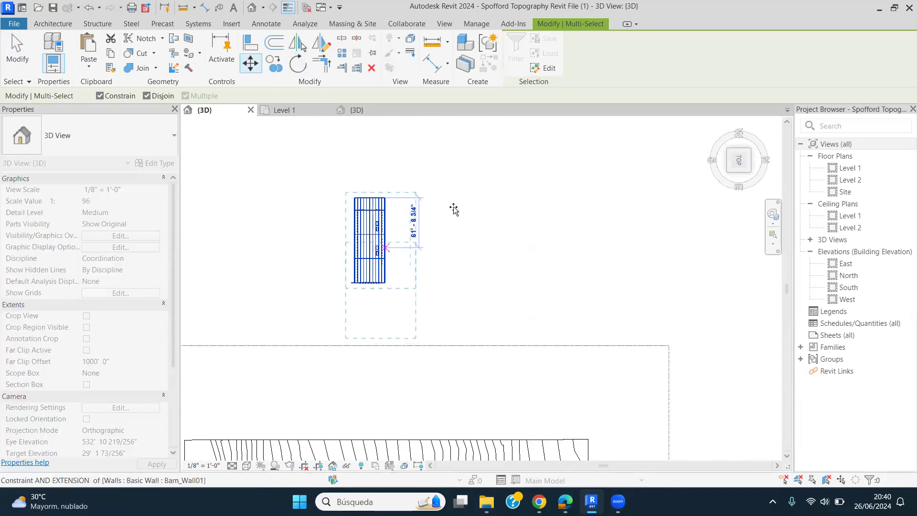
pyautogui.scroll(-3, 447, 213)
pyautogui.click(100, 95)
pyautogui.scroll(3, 469, 315)
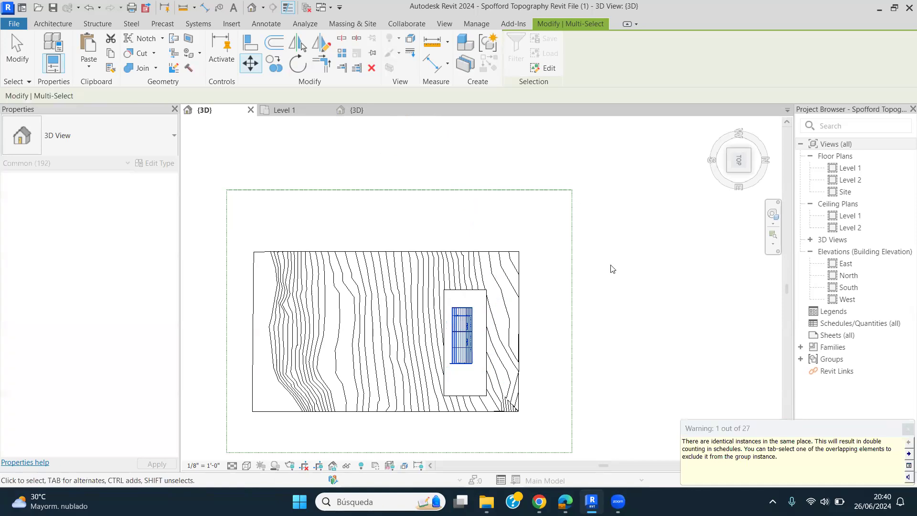
pyautogui.click(15, 62)
# - Inspect the placed barn's wireframe at its gable end and check the structural framing beam projecting past the side wall
pyautogui.keyDown('shift'); pyautogui.moveTo(319, 246); pyautogui.dragTo(432, 283, button='middle'); pyautogui.keyUp('shift')
pyautogui.scroll(2, 424, 320)
pyautogui.scroll(6, 409, 282)
pyautogui.keyDown('shift'); pyautogui.moveTo(501, 298); pyautogui.dragTo(472, 277, button='middle'); pyautogui.keyUp('shift')
pyautogui.scroll(2, 472, 278)
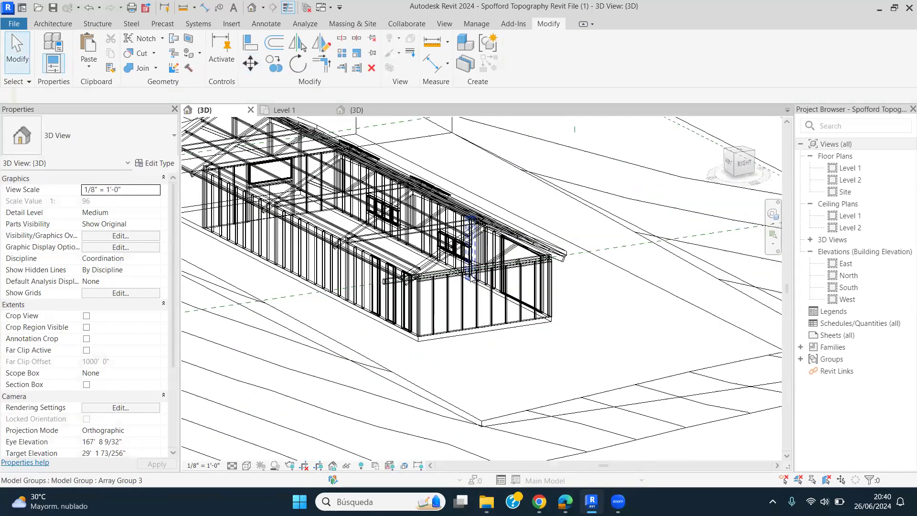
pyautogui.scroll(-3, 470, 278)
pyautogui.scroll(6, 407, 275)
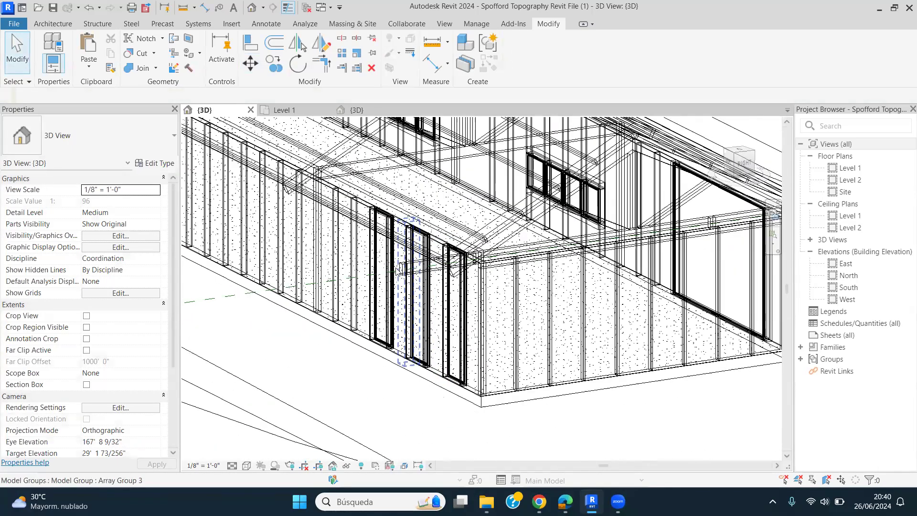
pyautogui.scroll(3, 402, 267)
pyautogui.click(401, 256)
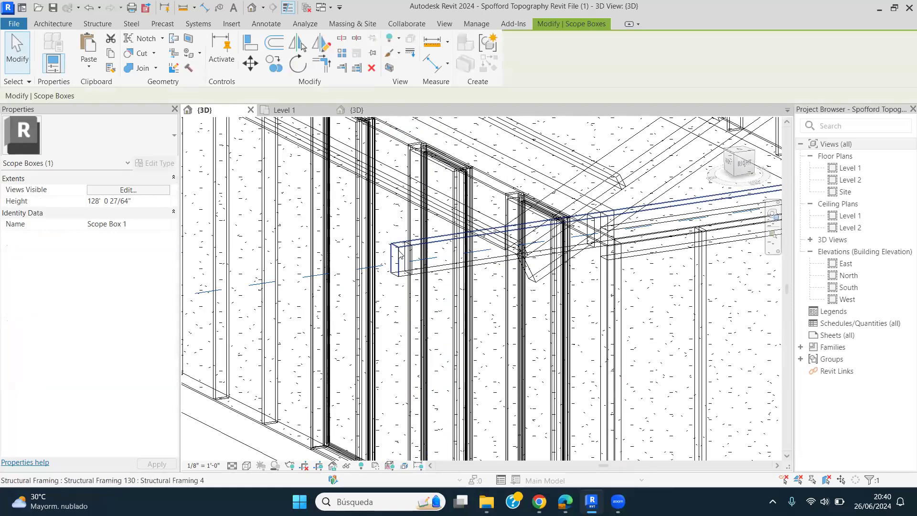
pyautogui.click(401, 256)
pyautogui.scroll(-5, 401, 256)
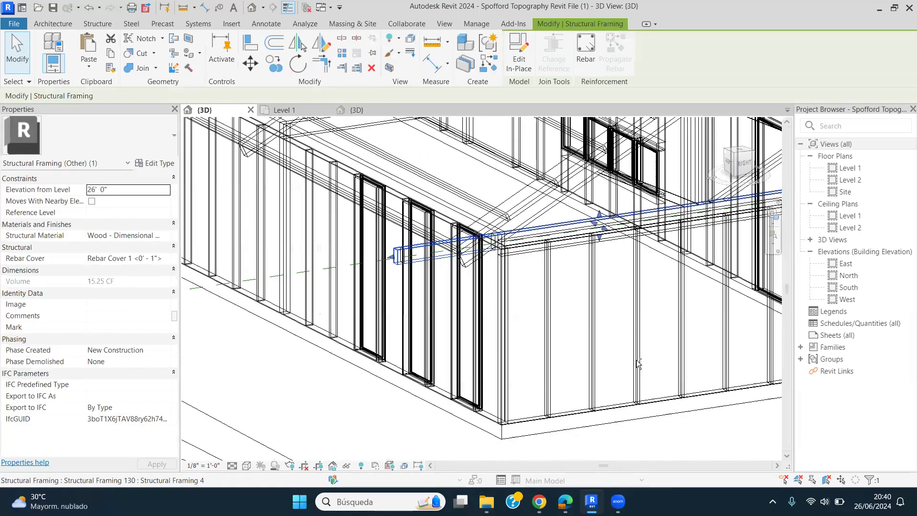
pyautogui.keyDown('shift'); pyautogui.moveTo(579, 398); pyautogui.dragTo(578, 379, button='middle'); pyautogui.keyUp('shift')
pyautogui.click(578, 380)
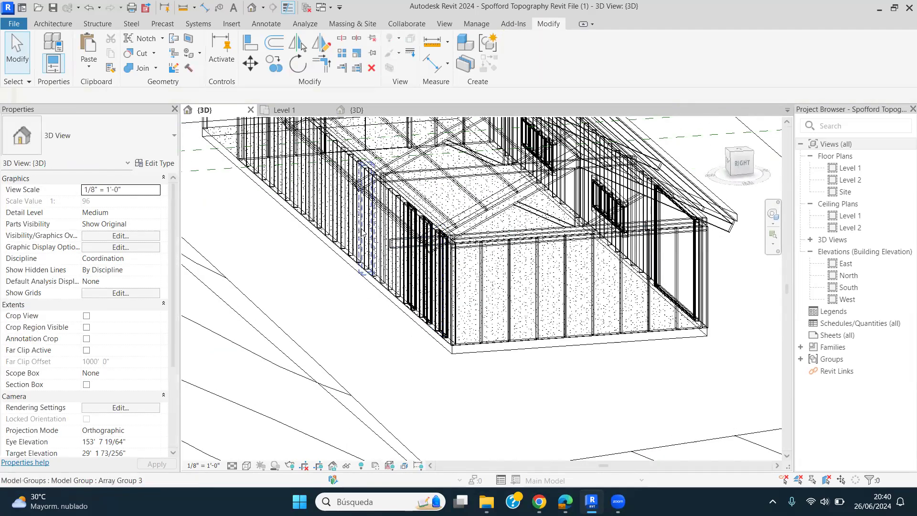
# - Identify the projecting structural framing beam again at its outer end and clear the selection
pyautogui.scroll(8, 400, 242)
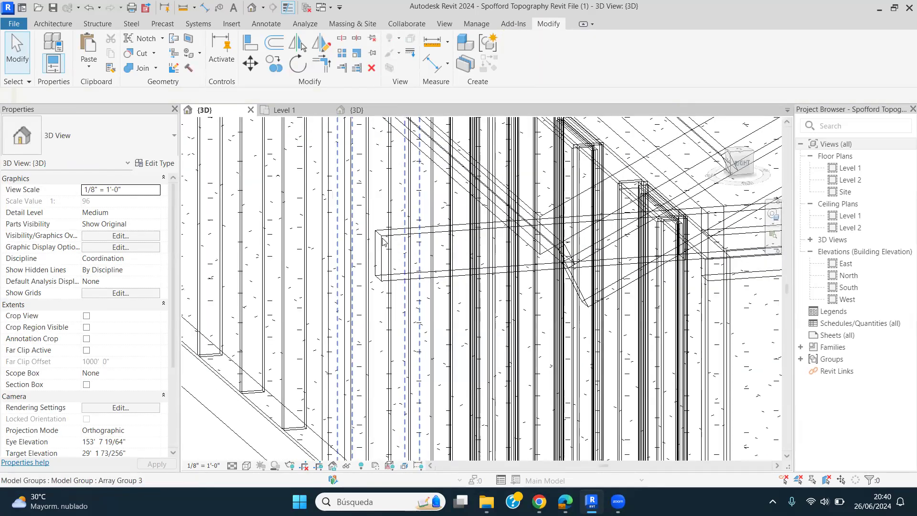
pyautogui.click(383, 241)
pyautogui.click(383, 242)
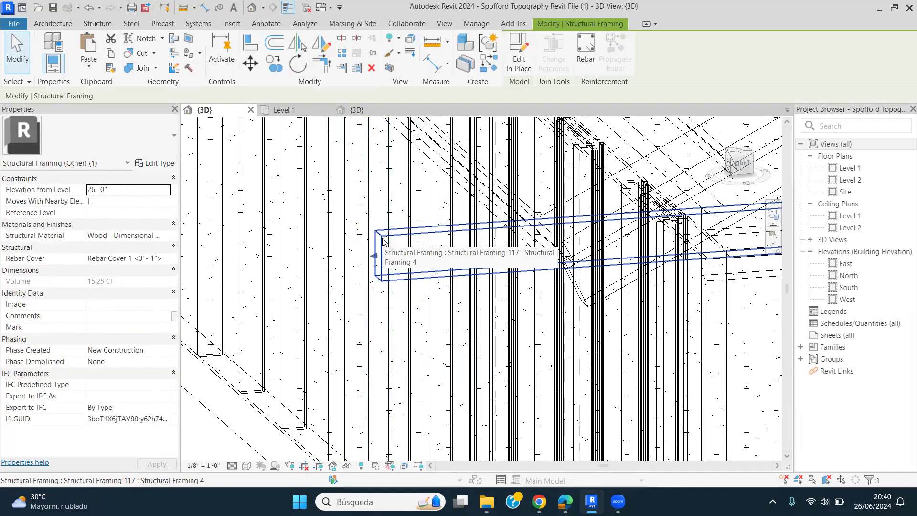
pyautogui.press('Escape')
# - Try the Hidden Line visual style on the whole barn's 3D view and change it to Shaded
pyautogui.scroll(-8, 601, 351)
pyautogui.scroll(-3, 600, 380)
pyautogui.keyDown('shift'); pyautogui.moveTo(631, 383); pyautogui.dragTo(725, 382, button='middle'); pyautogui.keyUp('shift')
pyautogui.click(247, 465)
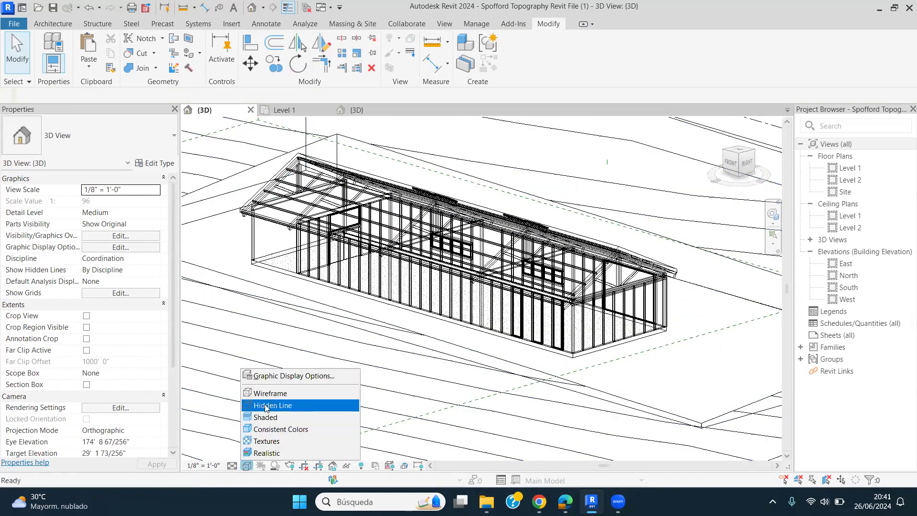
pyautogui.click(351, 405)
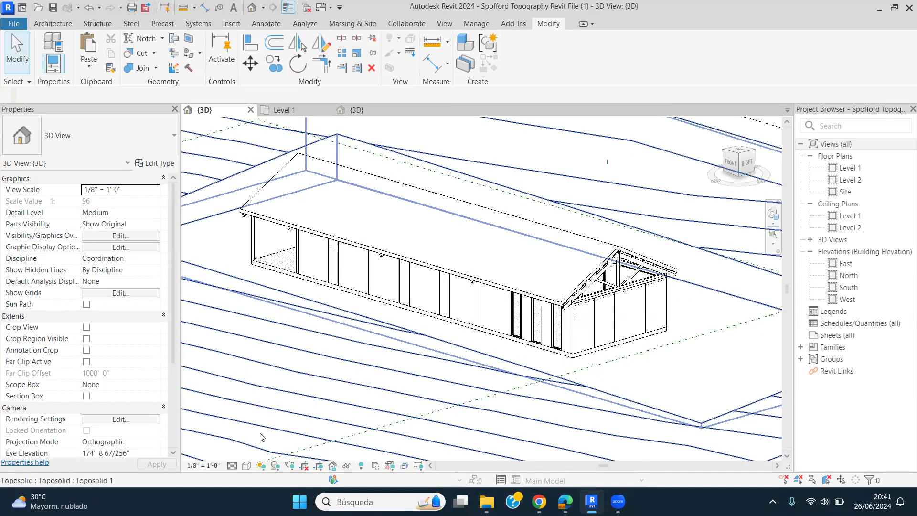
pyautogui.click(246, 465)
pyautogui.click(499, 299)
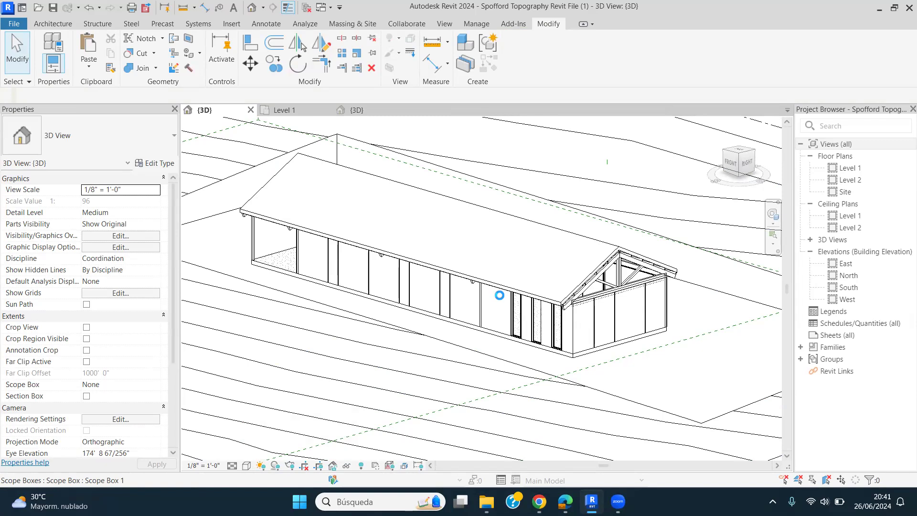
# - Examine the shaded barn from several sides, checking how its walls, roof and windows sit on the excavated pad
pyautogui.moveTo(499, 295)
pyautogui.keyDown('shift'); pyautogui.mouseDown(button='middle')
pyautogui.moveTo(637, 300)
pyautogui.moveTo(526, 338)
pyautogui.moveTo(482, 372)
pyautogui.moveTo(482, 413)
pyautogui.mouseUp(button='middle'); pyautogui.keyUp('shift')
pyautogui.scroll(3, 527, 230)
pyautogui.scroll(-2, 532, 268)
pyautogui.keyDown('shift'); pyautogui.moveTo(593, 293); pyautogui.dragTo(485, 328, button='middle'); pyautogui.keyUp('shift')
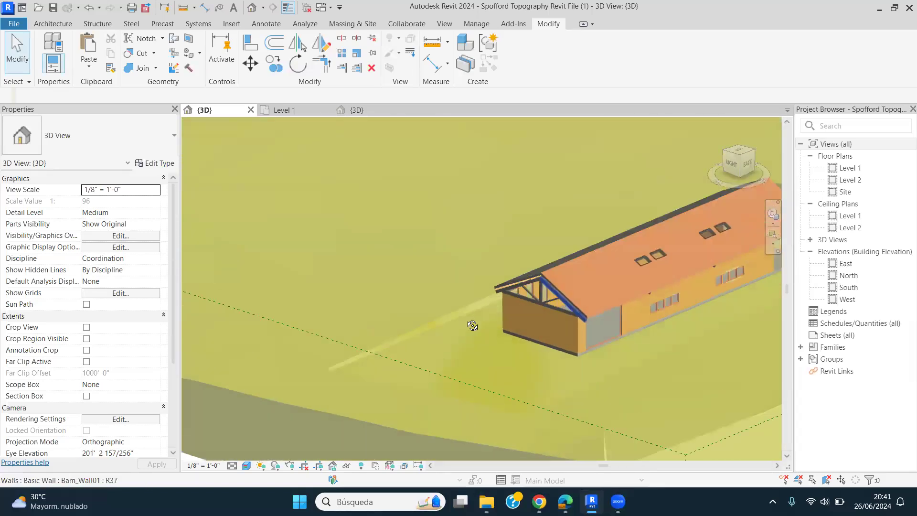
pyautogui.scroll(-2, 473, 323)
pyautogui.keyDown('shift'); pyautogui.moveTo(590, 335); pyautogui.dragTo(498, 323, button='middle'); pyautogui.keyUp('shift')
pyautogui.scroll(3, 497, 305)
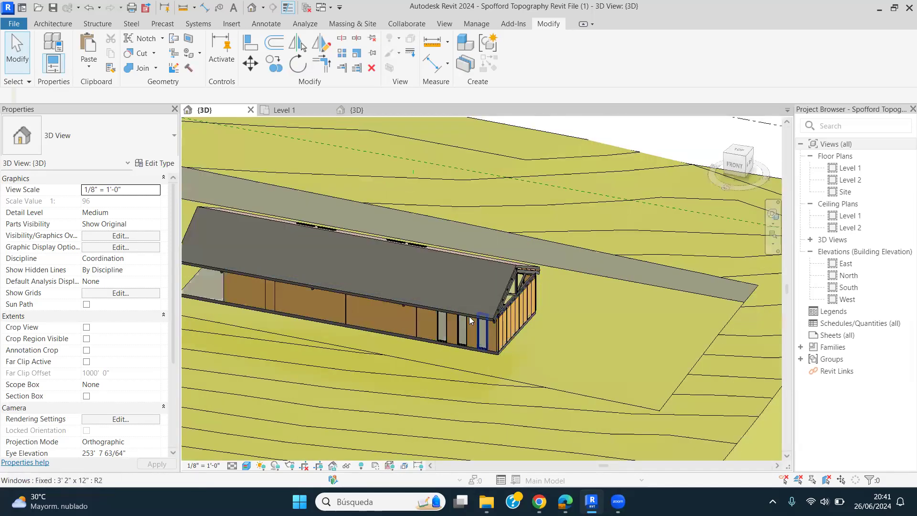
pyautogui.scroll(2, 415, 310)
pyautogui.scroll(1, 415, 292)
pyautogui.scroll(6, 420, 330)
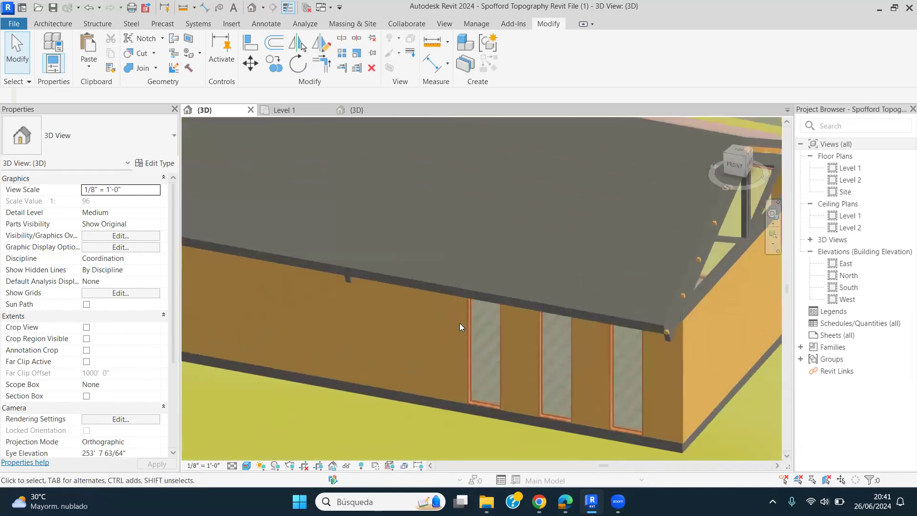
pyautogui.scroll(-4, 454, 287)
pyautogui.scroll(-8, 500, 298)
pyautogui.keyDown('shift'); pyautogui.moveTo(581, 307); pyautogui.dragTo(520, 295, button='middle'); pyautogui.keyUp('shift')
pyautogui.scroll(2, 529, 305)
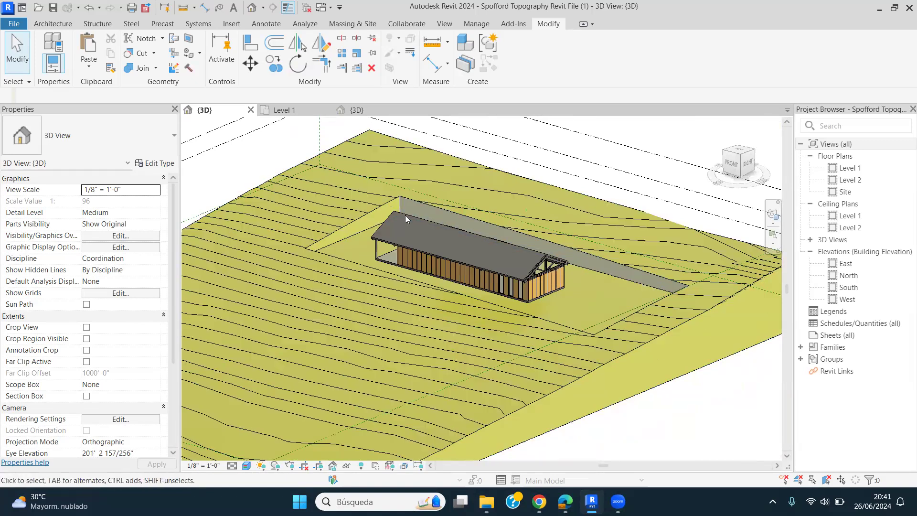
# - Examine the terrain and barn in profile from the Right view, checking how the building meets the sloping toposolid
pyautogui.scroll(-5, 479, 236)
pyautogui.keyDown('shift'); pyautogui.moveTo(499, 327); pyautogui.dragTo(491, 239, button='middle'); pyautogui.keyUp('shift')
pyautogui.scroll(-2, 540, 292)
pyautogui.click(744, 165)
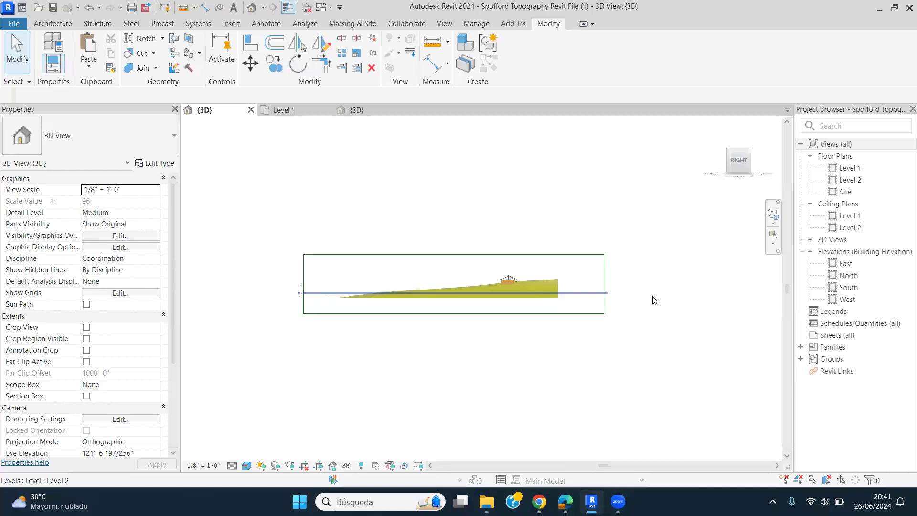
pyautogui.scroll(5, 635, 301)
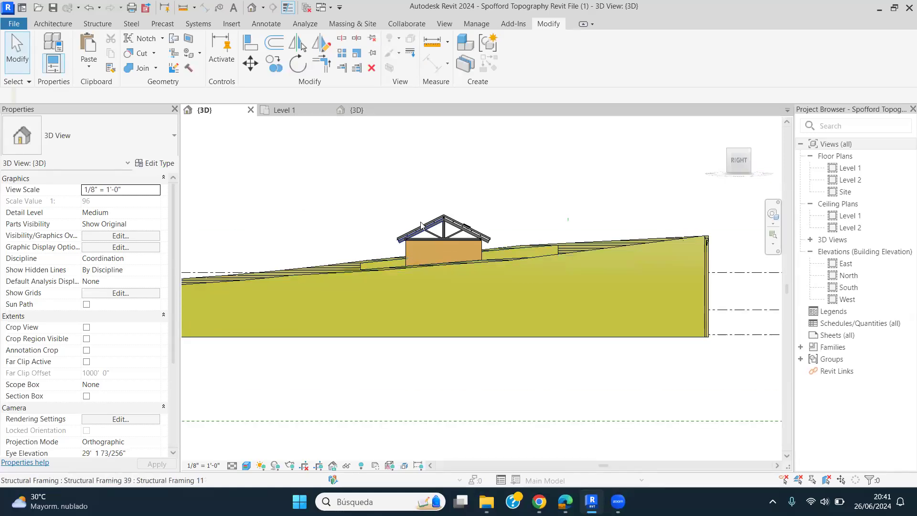
# - Examine the whole toposolid in angled 3D views, checking the excavated pad, the barn's placement and the surrounding contours
pyautogui.scroll(-2, 424, 280)
pyautogui.keyDown('shift'); pyautogui.moveTo(424, 281); pyautogui.dragTo(476, 257, button='middle'); pyautogui.keyUp('shift')
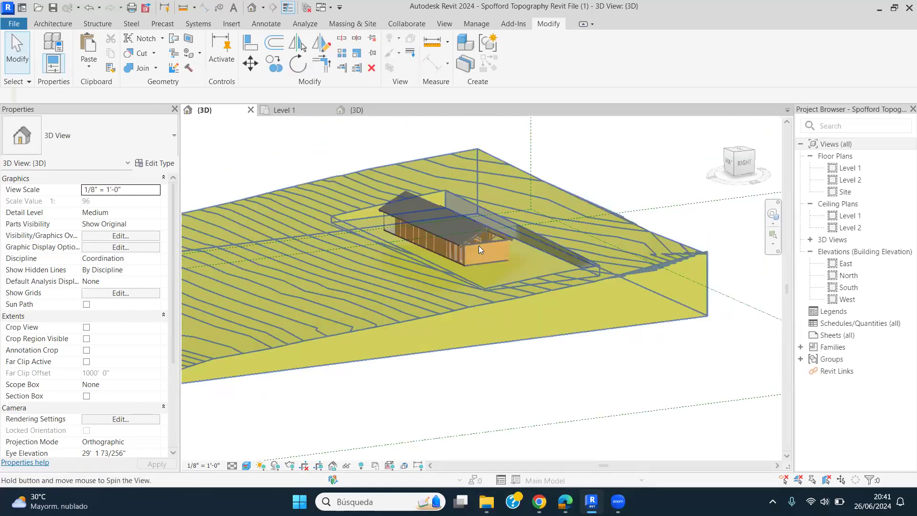
pyautogui.scroll(2, 478, 246)
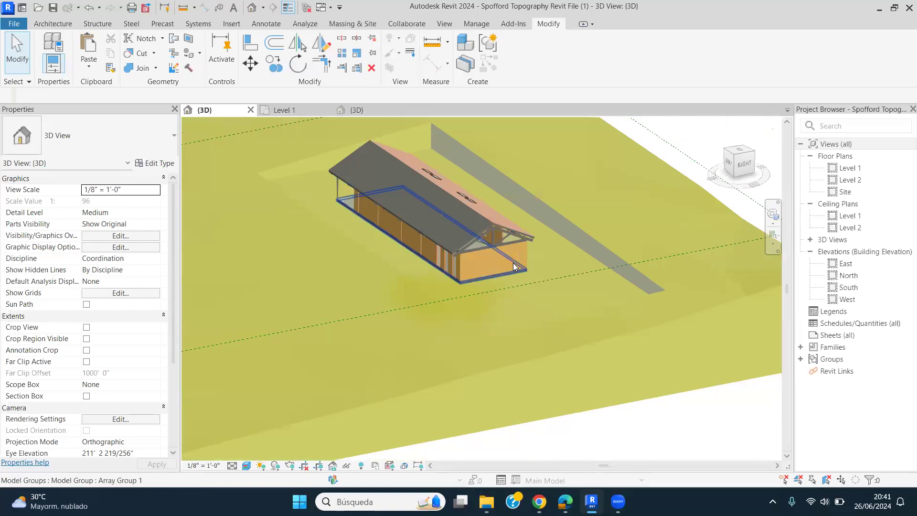
pyautogui.scroll(-5, 496, 268)
pyautogui.scroll(2, 350, 316)
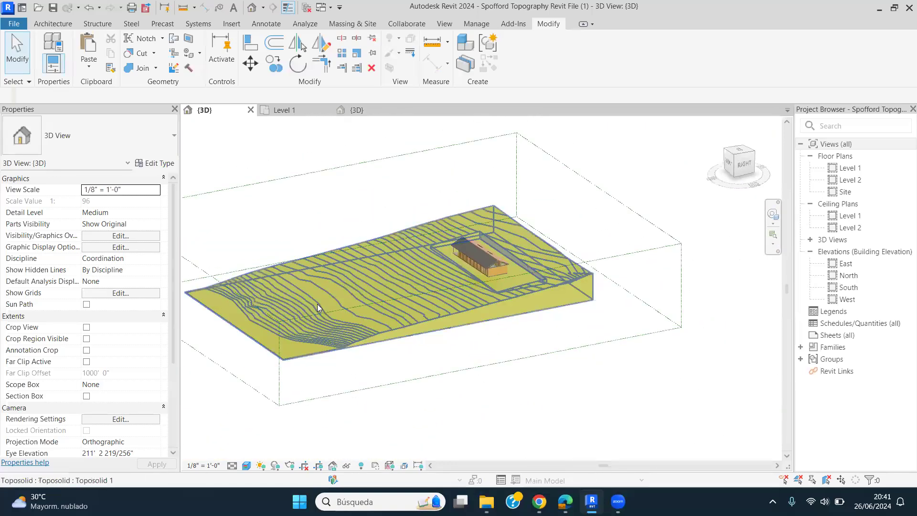
pyautogui.keyDown('shift'); pyautogui.moveTo(317, 304); pyautogui.dragTo(314, 301, button='middle'); pyautogui.keyUp('shift')
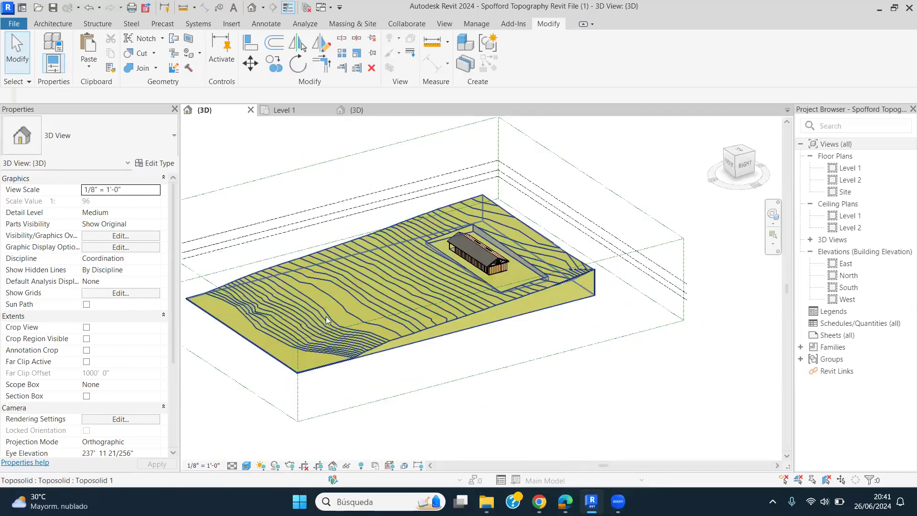
pyautogui.scroll(2, 306, 313)
pyautogui.scroll(-2, 482, 252)
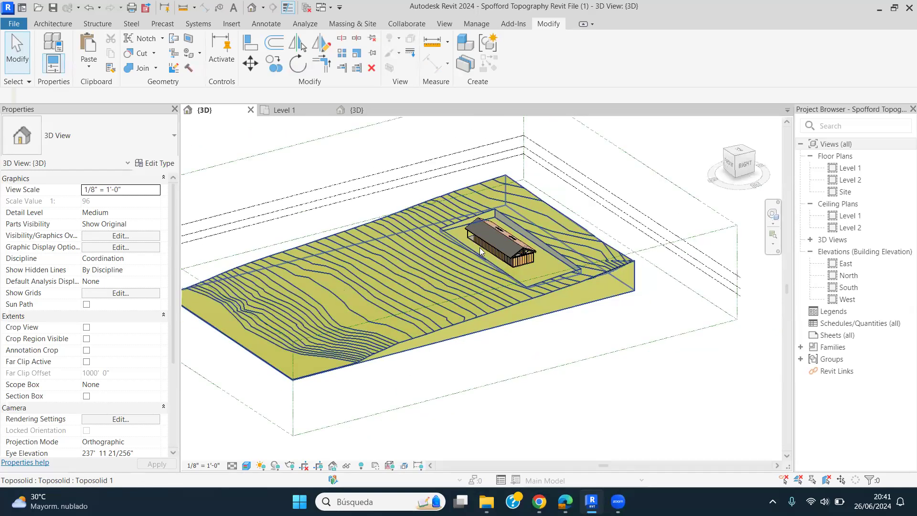